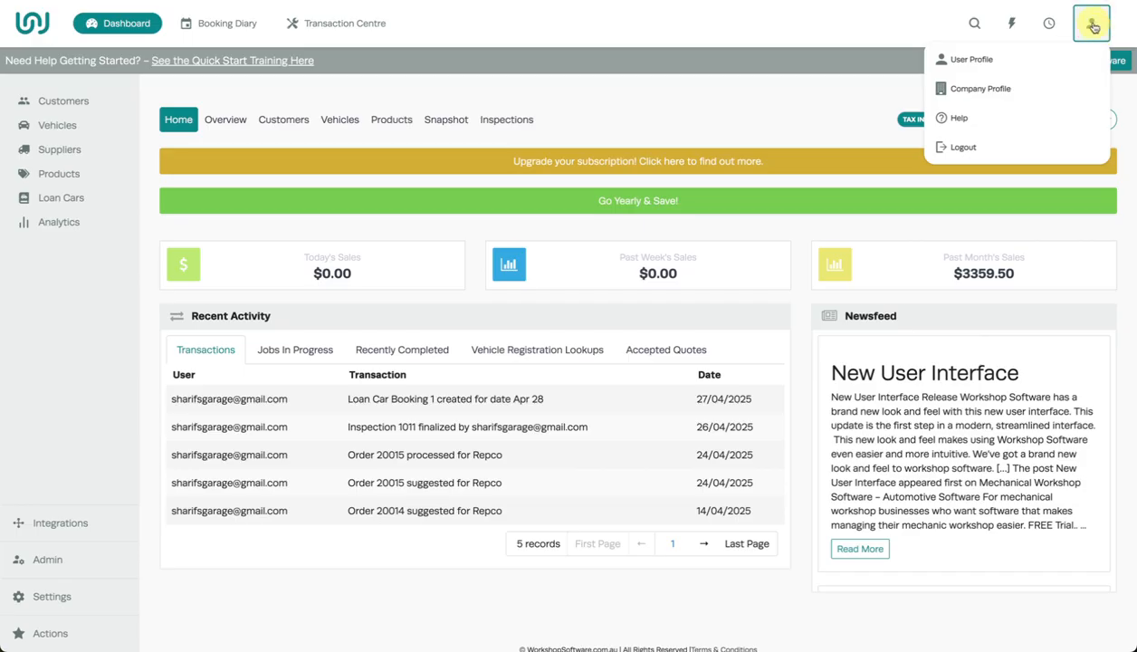
# Open the company profile and review its company details and subscription information, dismissing the browser's address-saving prompt
pyautogui.click(1032, 88)
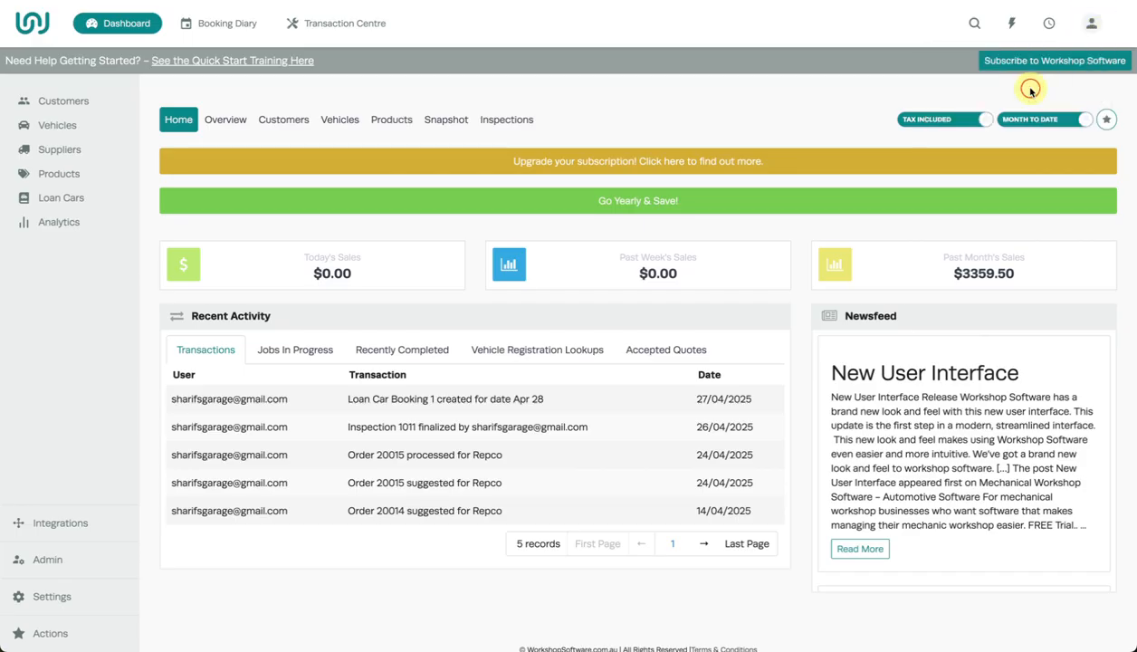
pyautogui.scroll(-2, 793, 218)
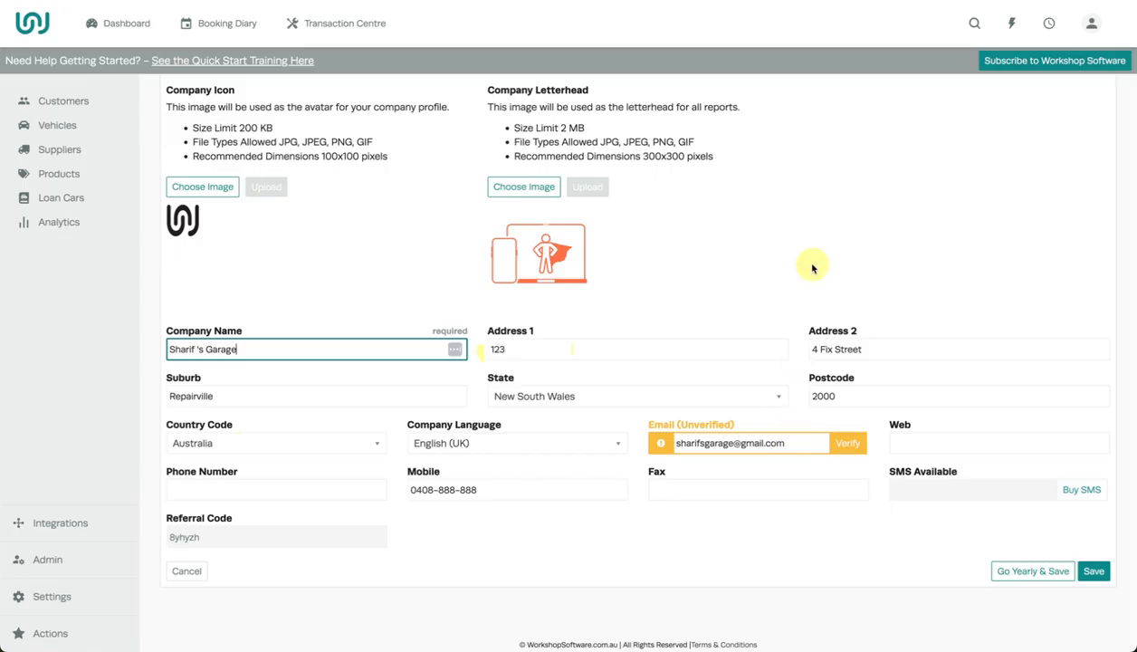
pyautogui.scroll(2, 813, 265)
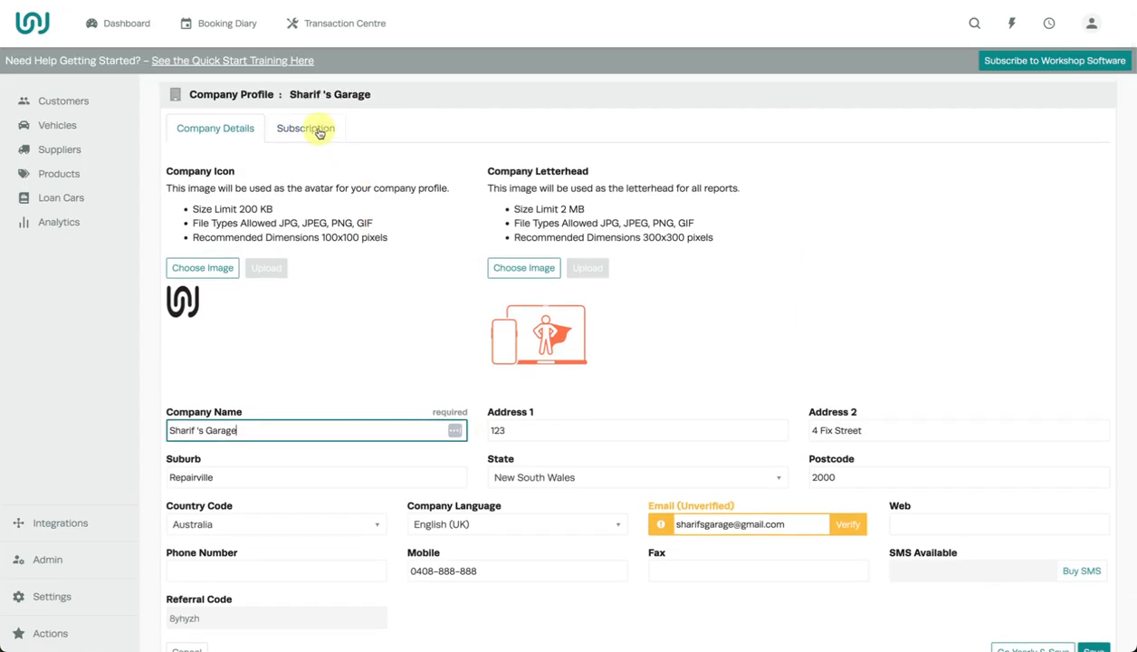
pyautogui.click(317, 132)
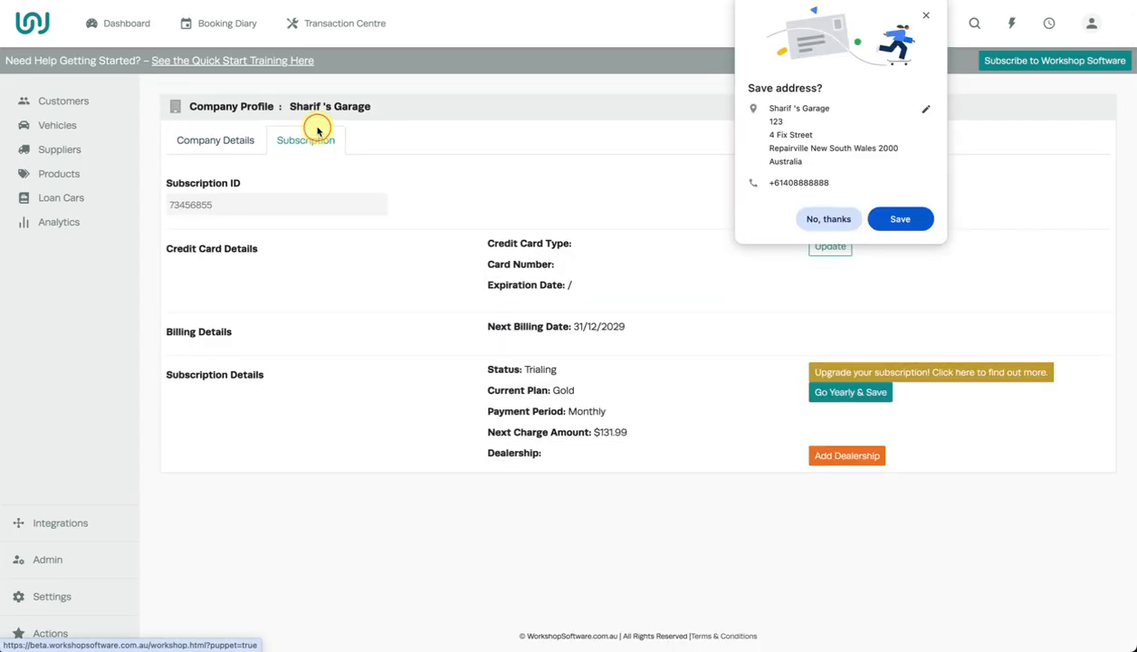
pyautogui.click(926, 15)
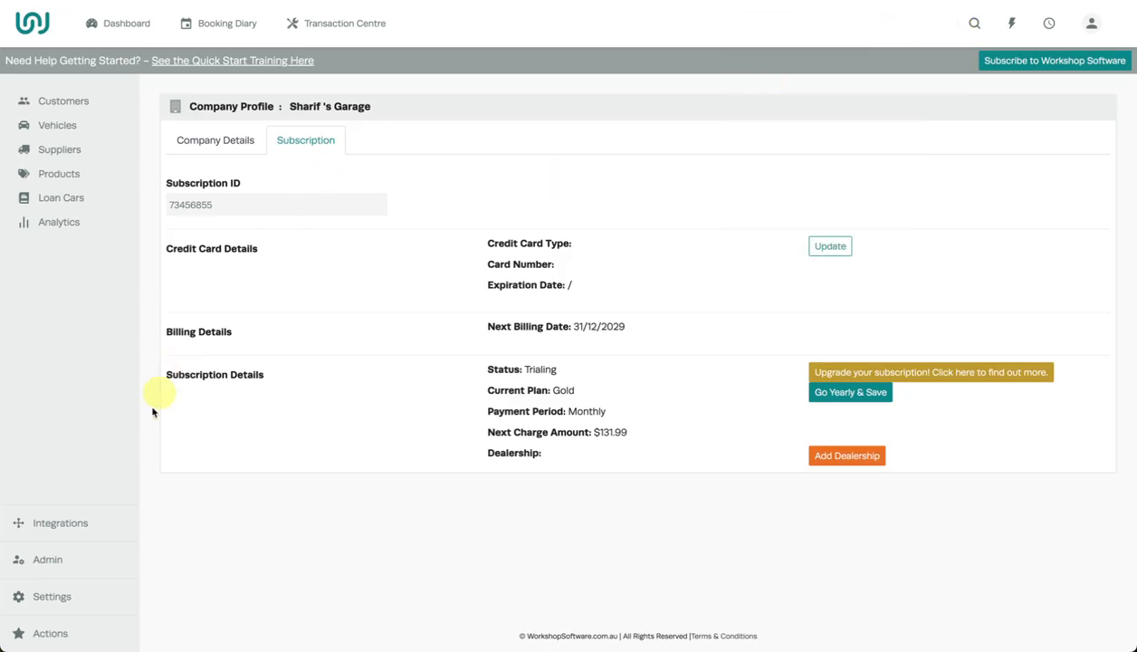
# Open the company settings and review the general company, product and vehicle settings
pyautogui.click(75, 594)
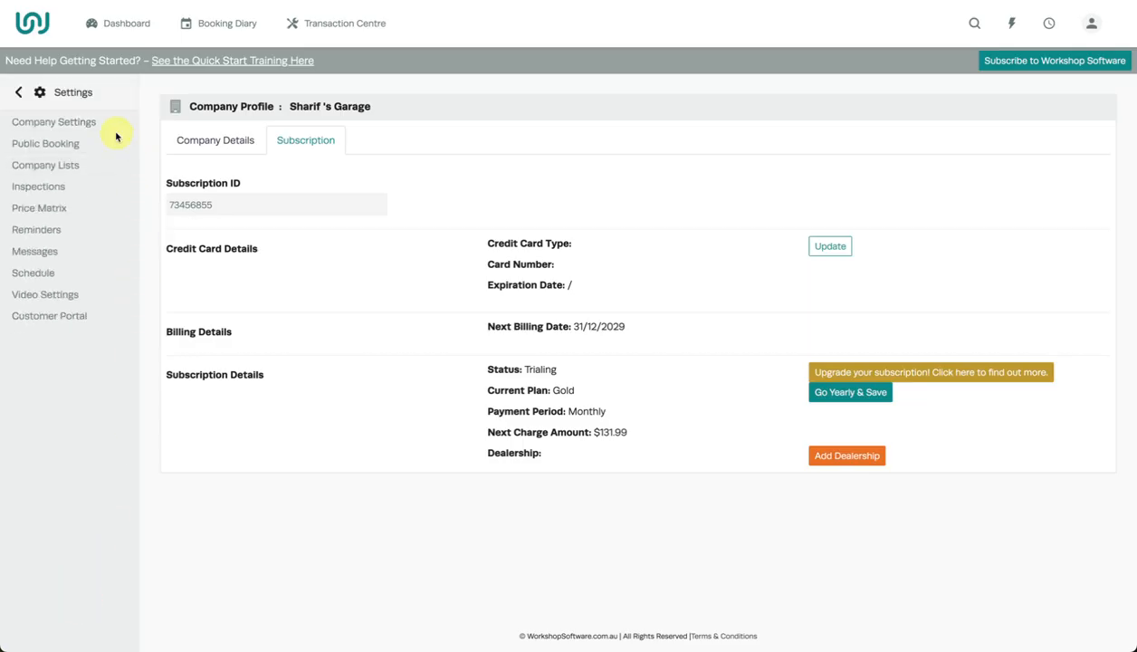
pyautogui.click(115, 134)
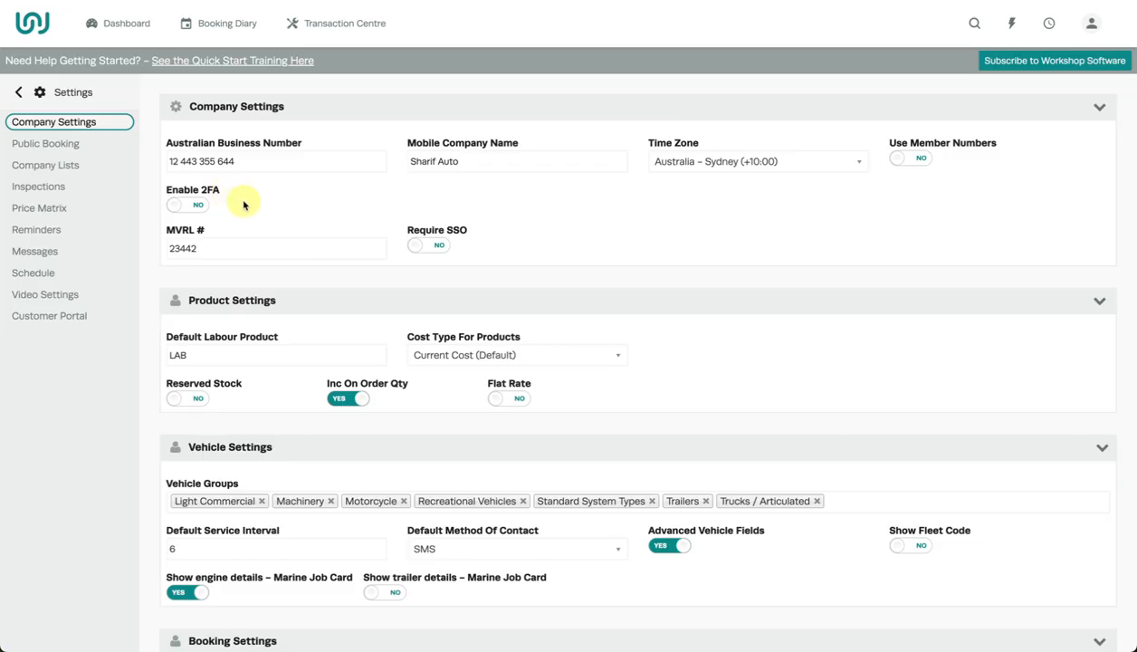
pyautogui.scroll(-3, 243, 204)
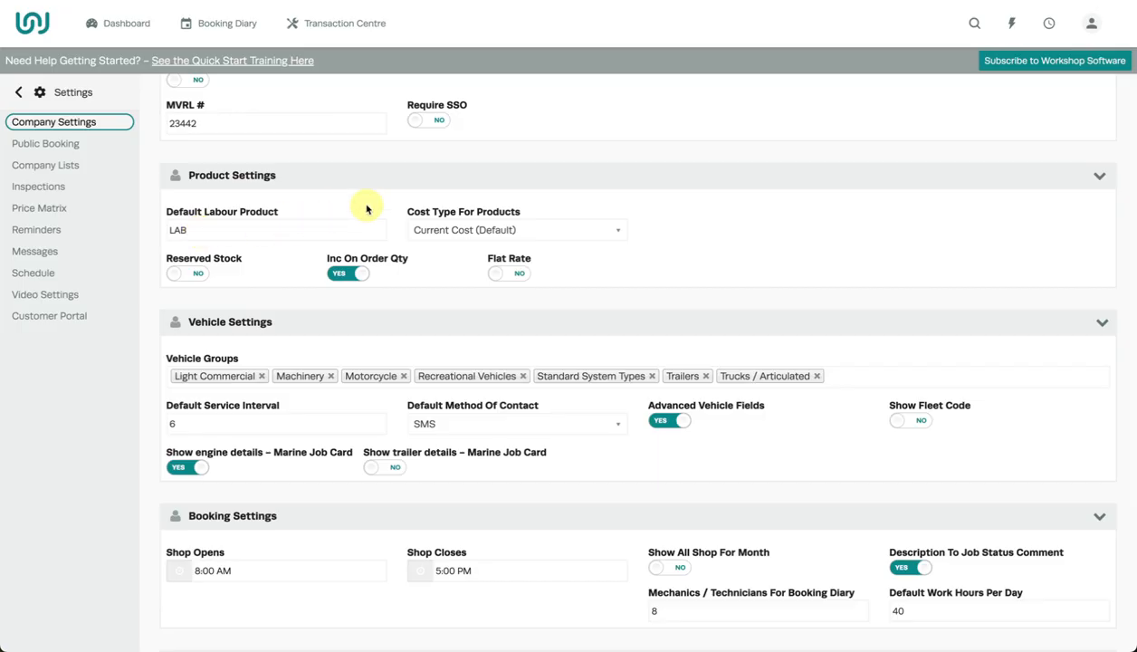
pyautogui.scroll(-2, 437, 235)
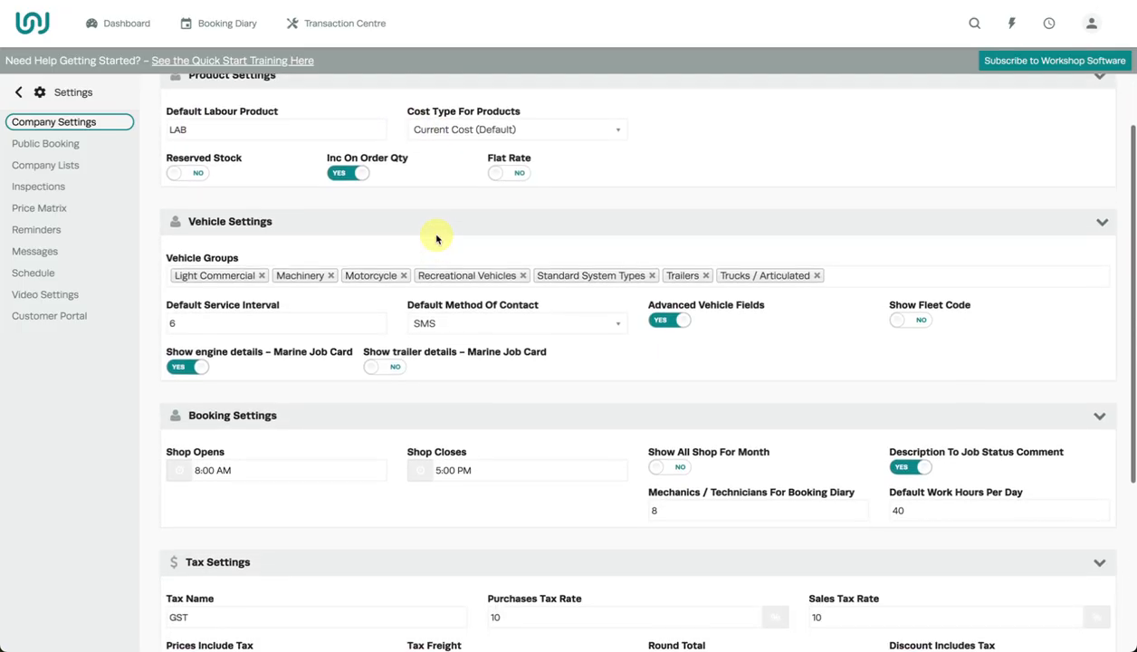
pyautogui.scroll(-1, 436, 235)
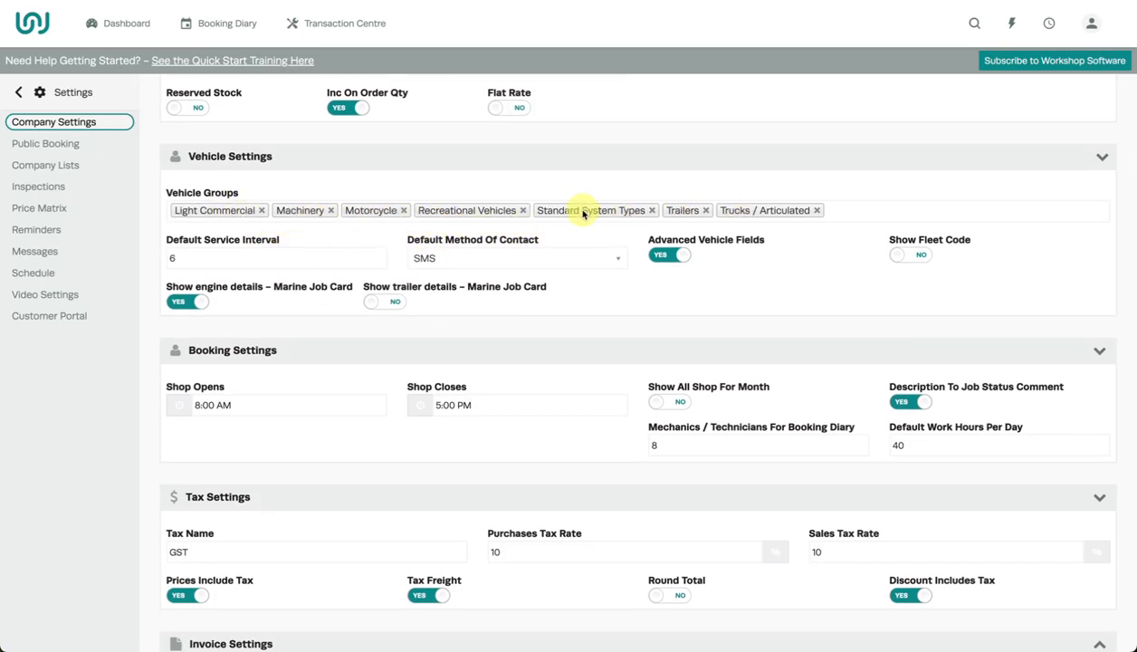
# Check the vehicle settings' available vehicle groups, default service interval field and default contact method options without changing them
pyautogui.click(865, 212)
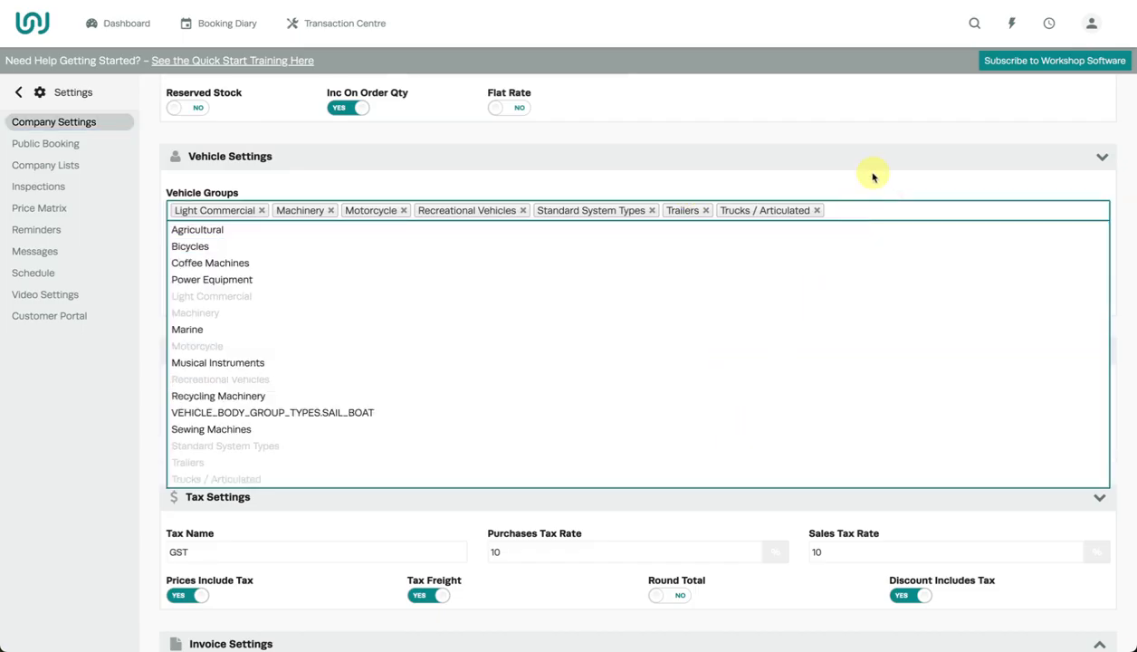
pyautogui.click(872, 173)
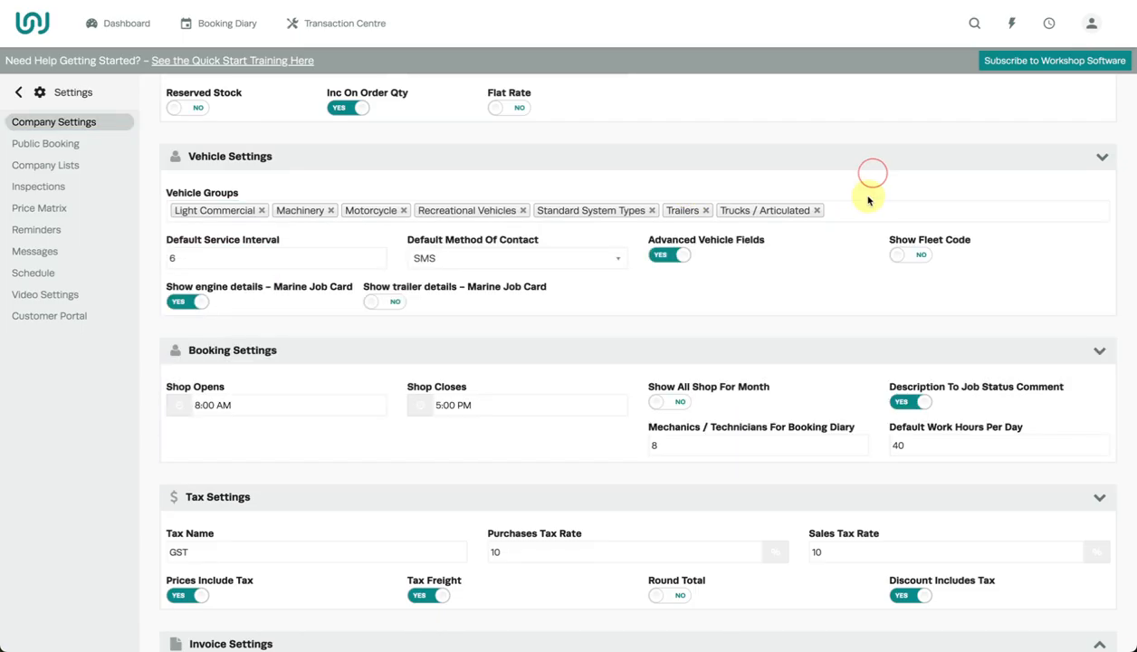
pyautogui.click(269, 261)
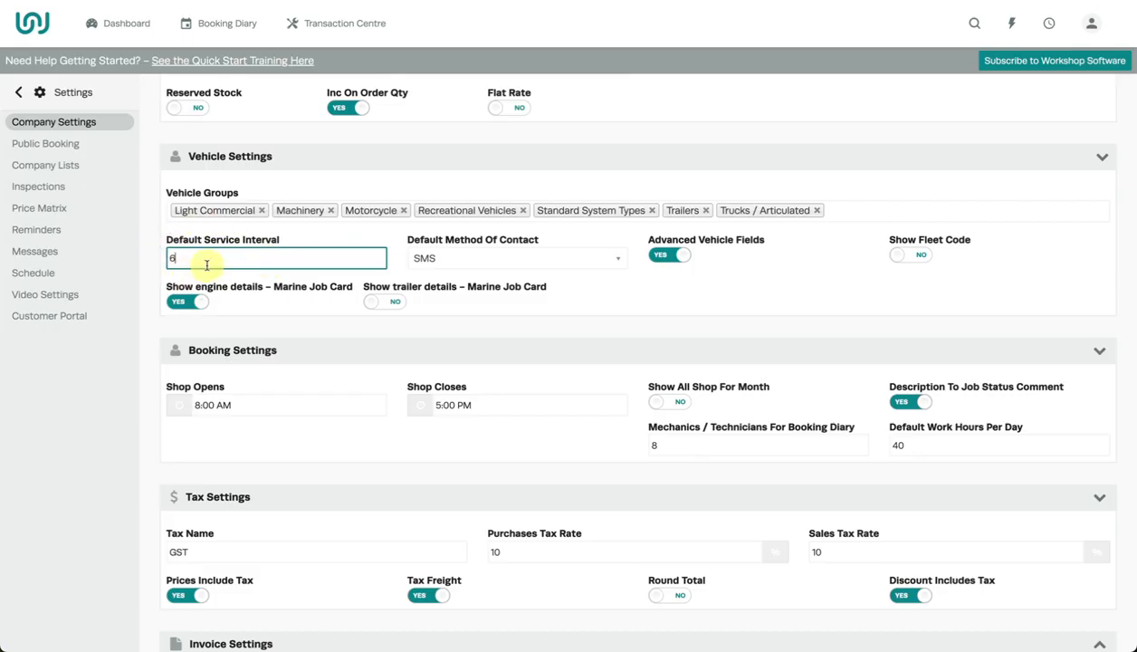
pyautogui.click(512, 259)
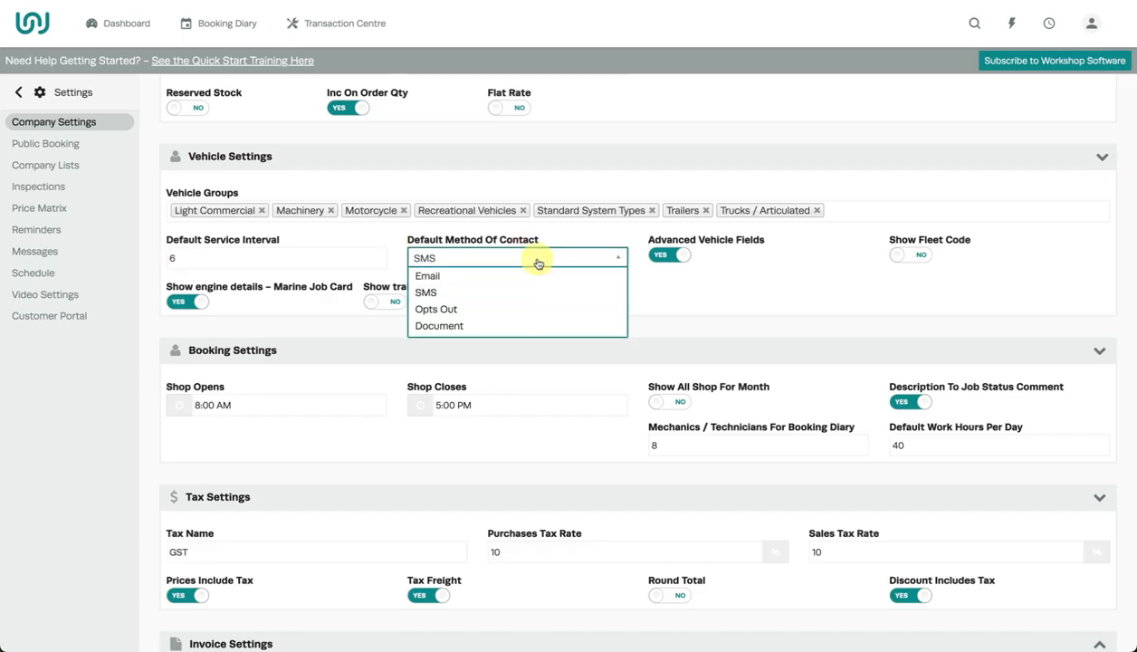
pyautogui.click(538, 261)
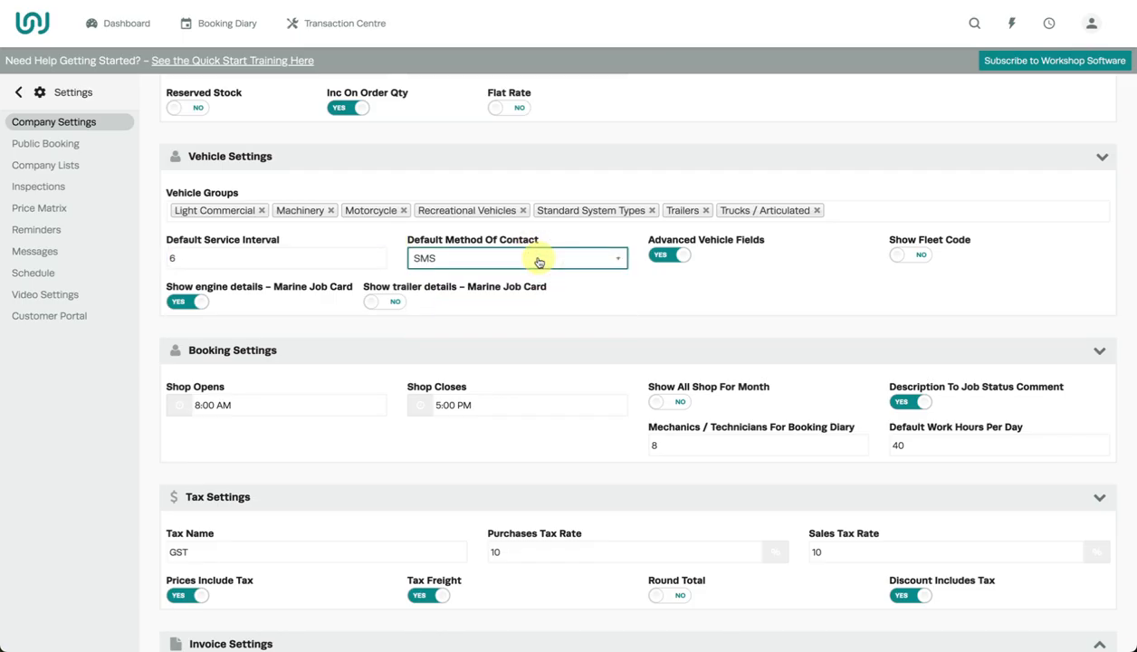
# Review the vehicle, booking and tax settings, switching Prices Include Tax off and back on
pyautogui.scroll(-1, 538, 261)
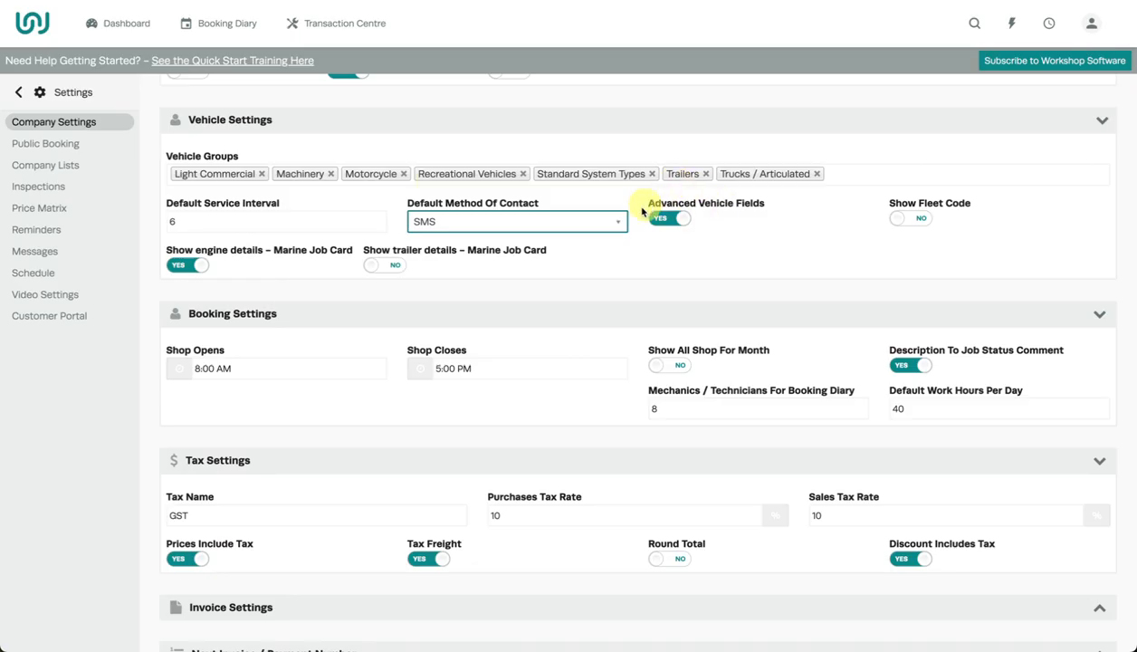
pyautogui.scroll(-1, 725, 262)
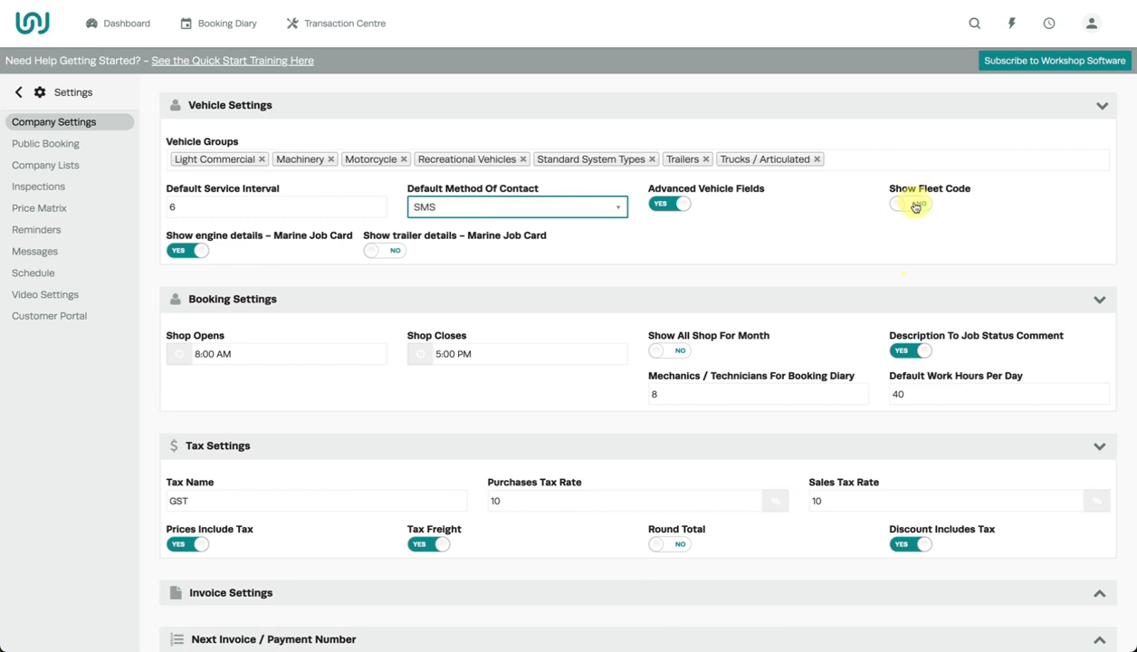
pyautogui.scroll(-3, 753, 226)
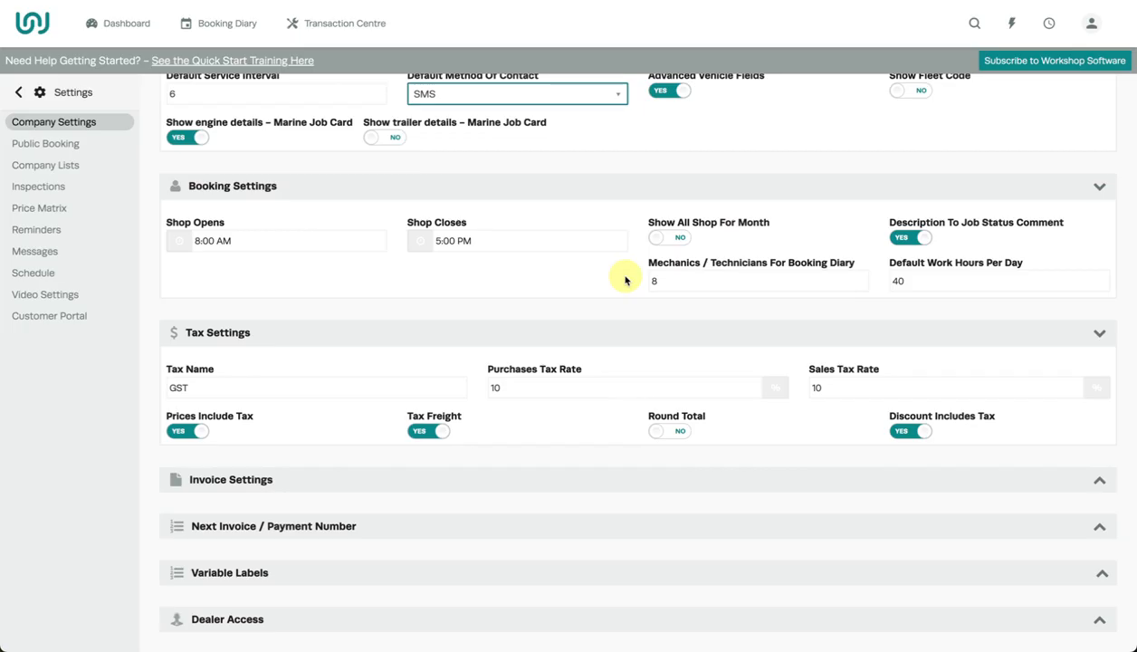
pyautogui.scroll(-2, 624, 280)
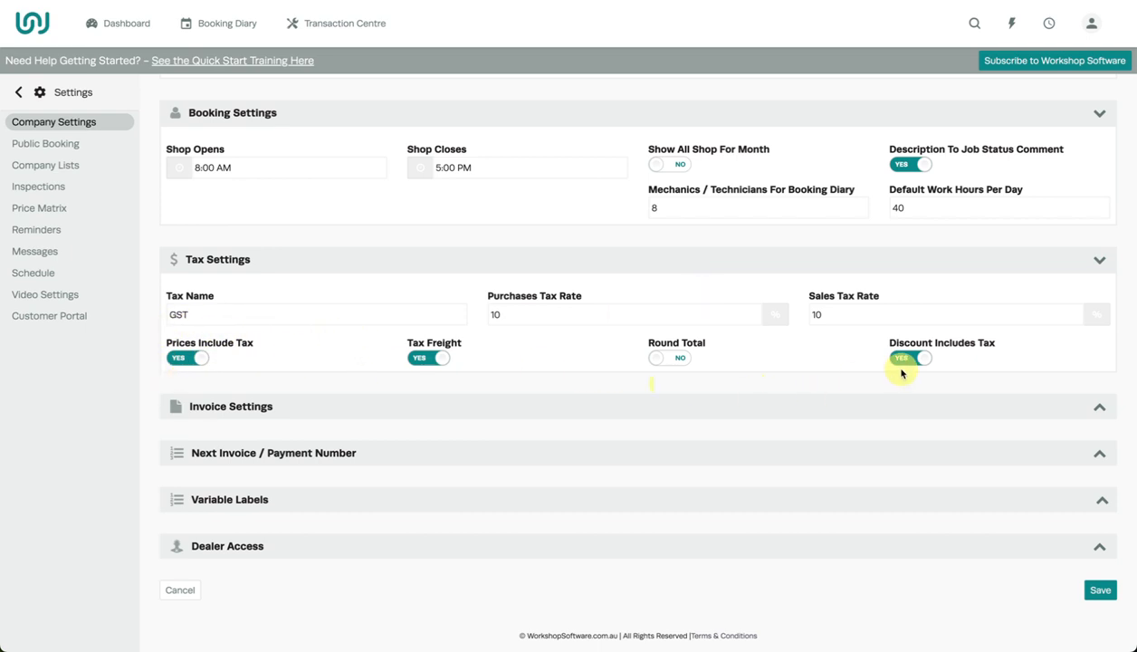
pyautogui.click(200, 360)
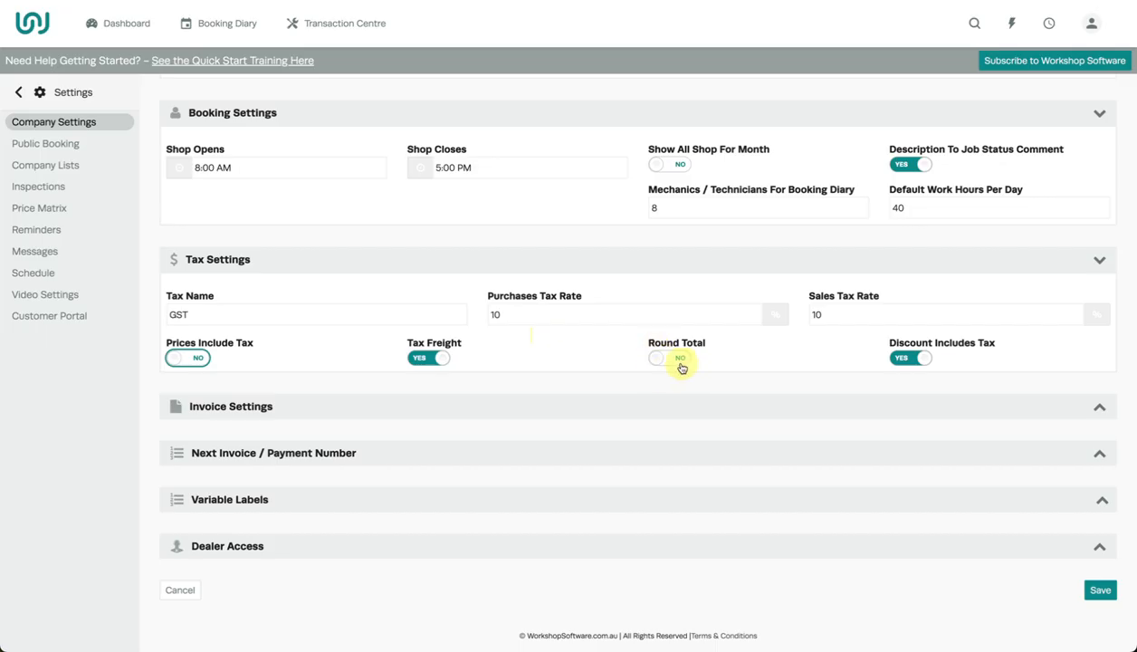
pyautogui.click(197, 357)
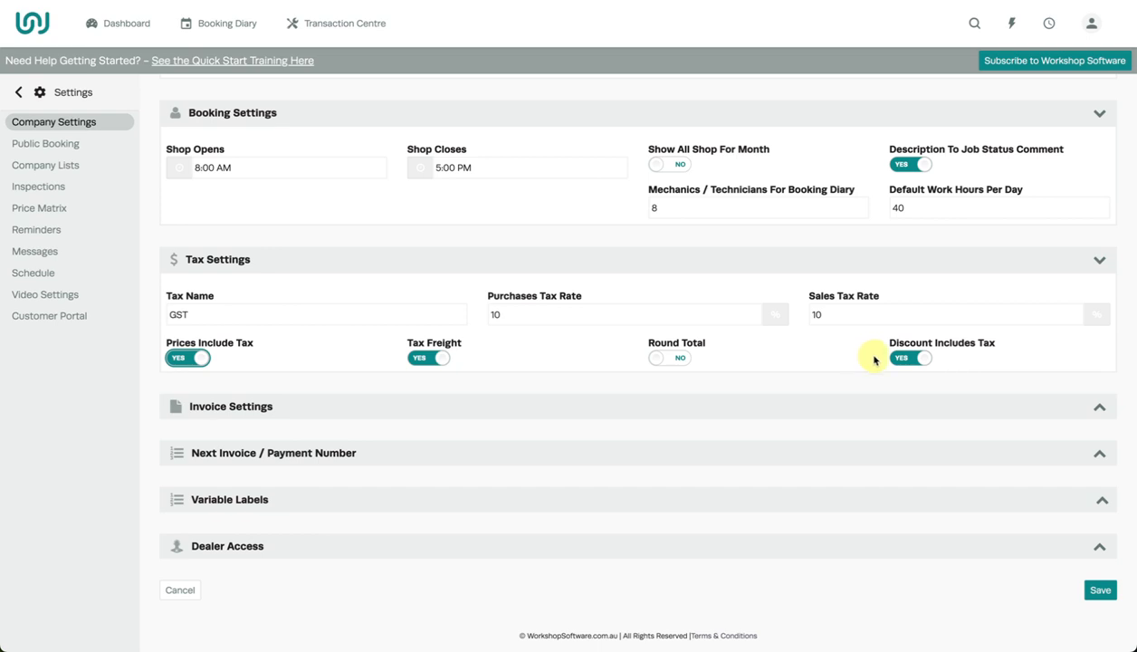
# Expand the invoice settings and examine the options for invoice format, invoice terms and bundled item print style without changing them
pyautogui.click(1097, 407)
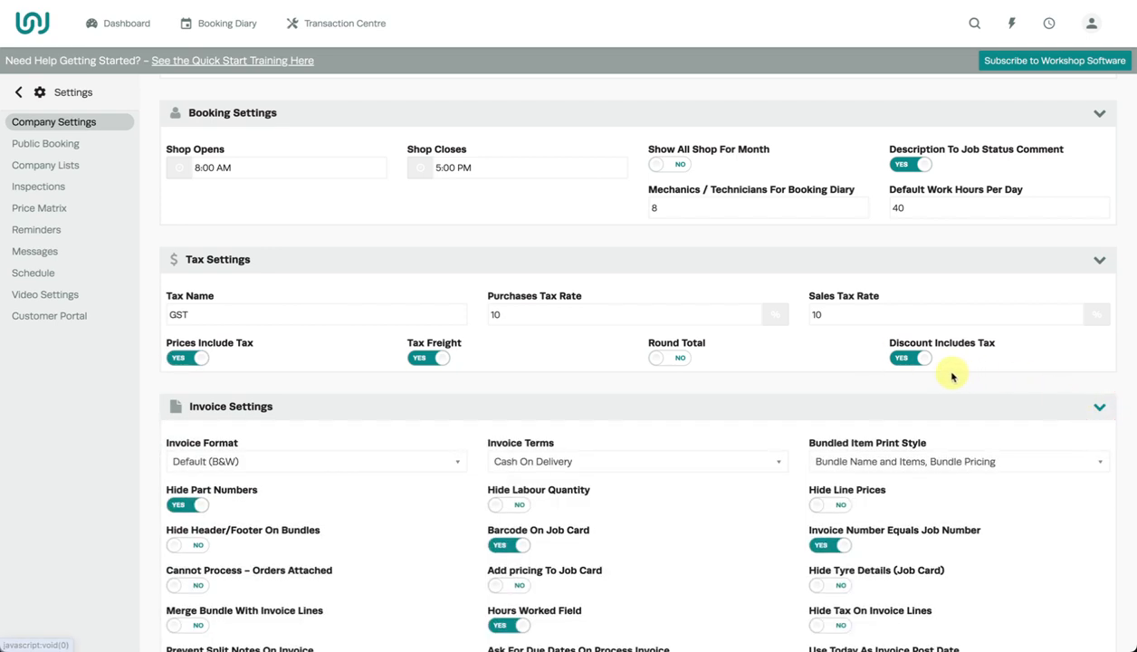
pyautogui.scroll(-1, 952, 377)
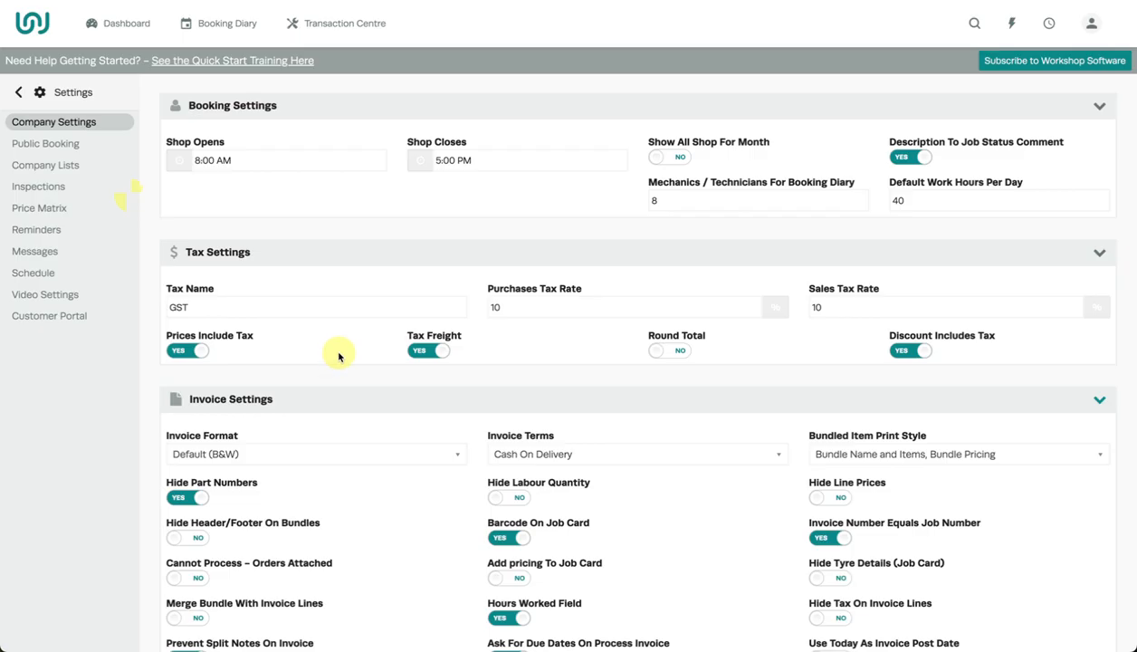
pyautogui.scroll(-5, 339, 355)
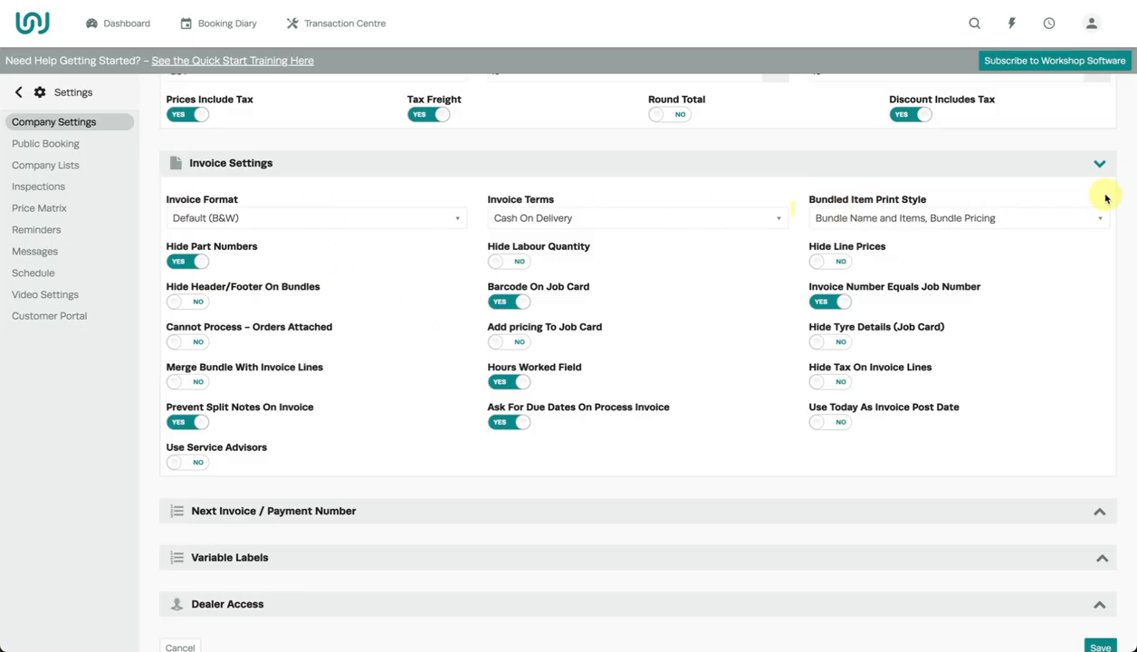
pyautogui.click(309, 218)
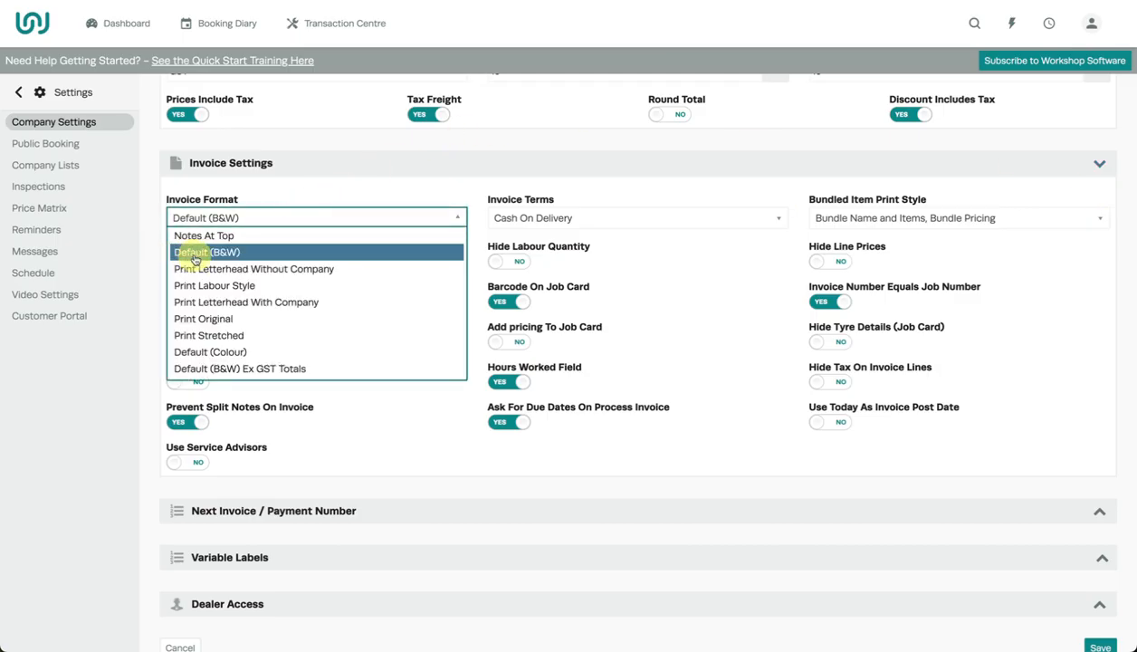
pyautogui.click(258, 218)
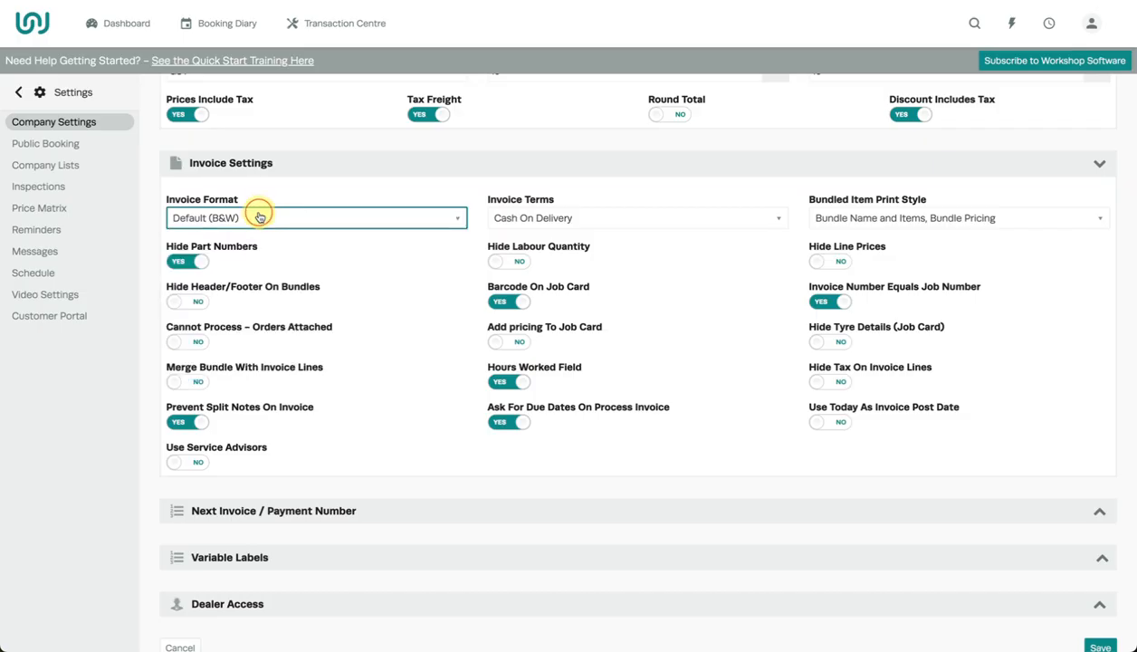
pyautogui.click(551, 216)
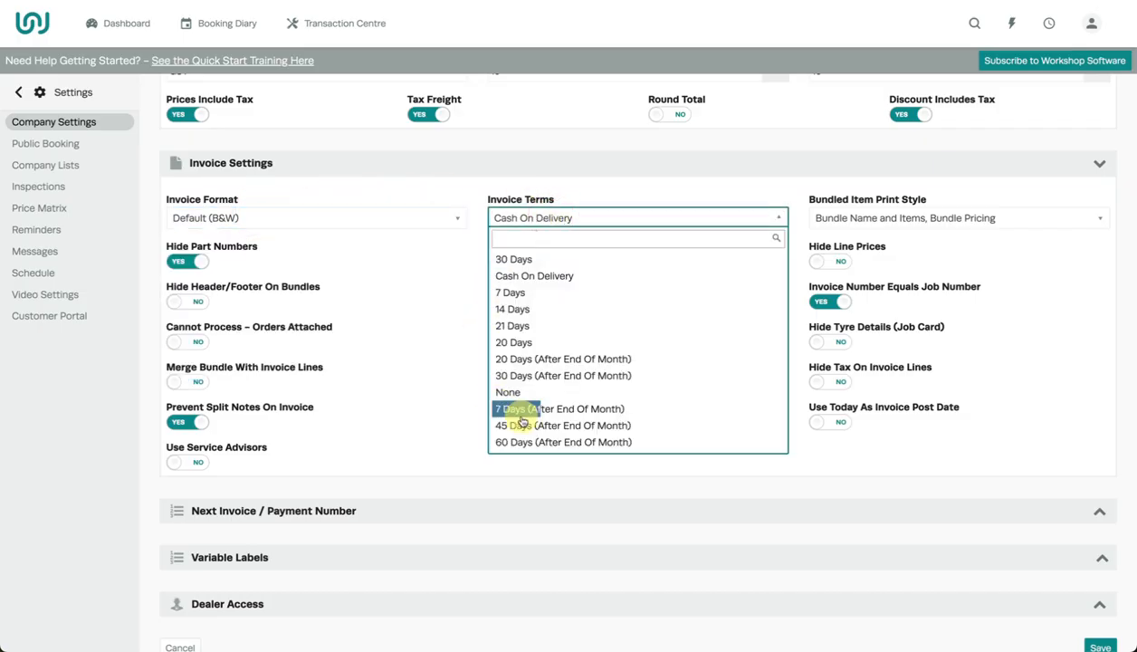
pyautogui.click(610, 216)
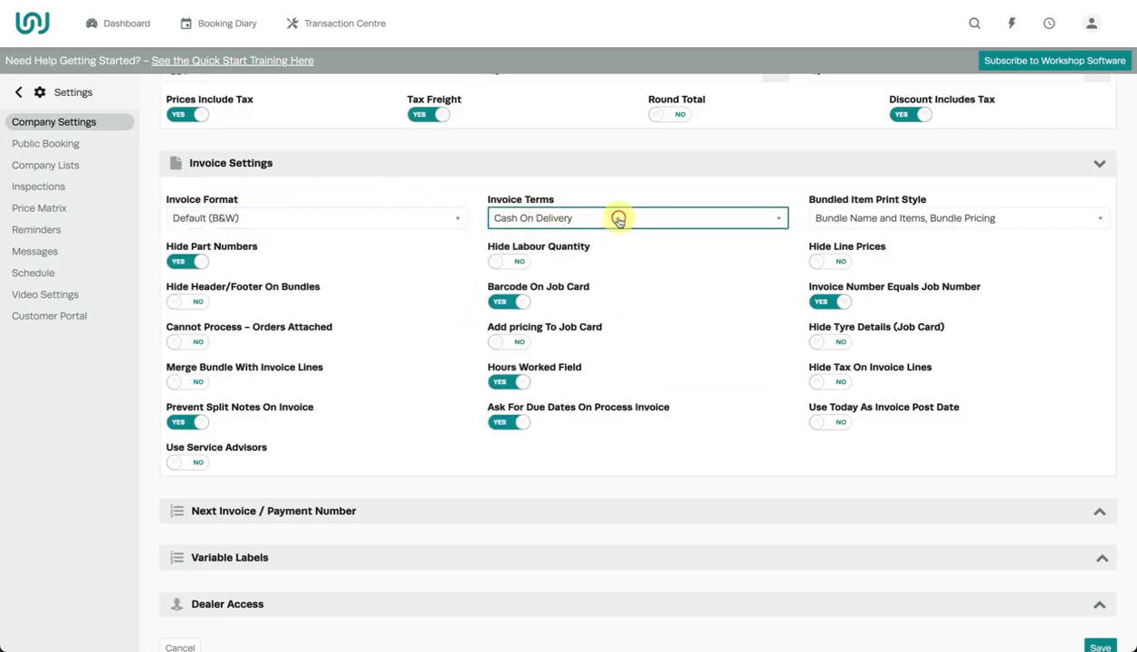
pyautogui.click(875, 217)
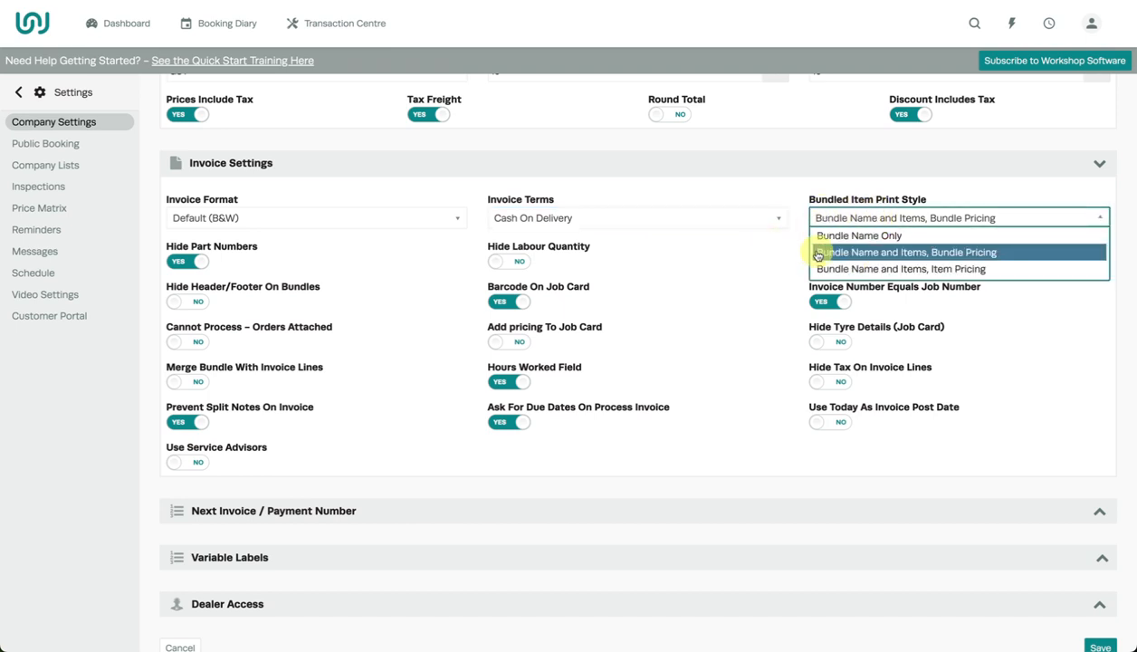
pyautogui.click(867, 221)
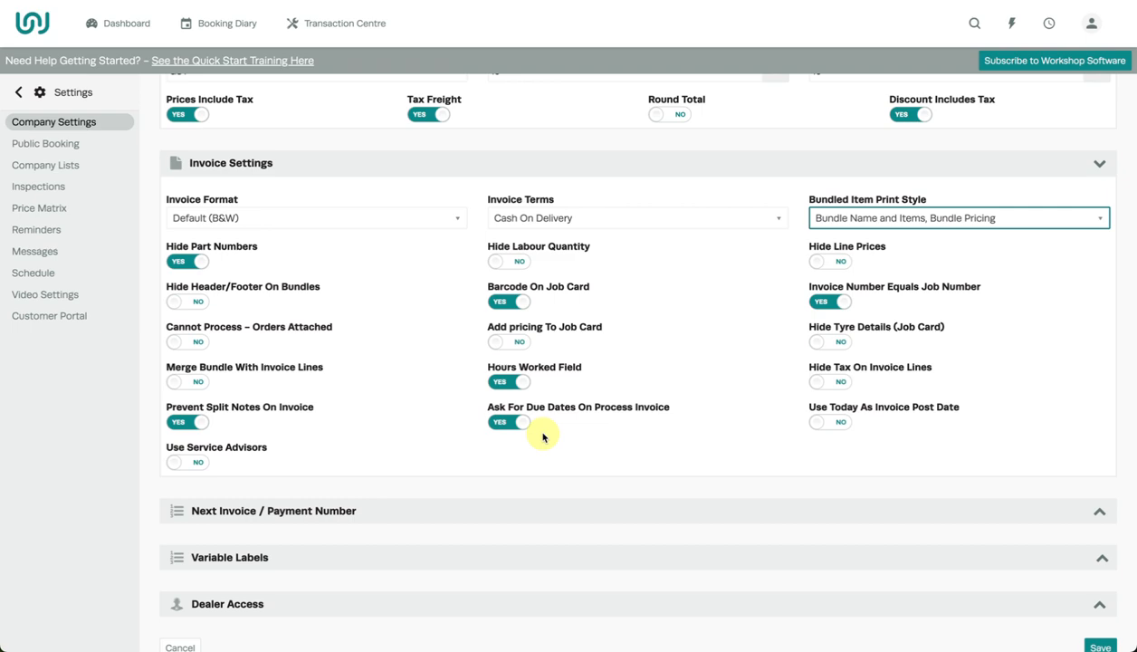
# Open the company lists and review the invoice note, job card note, document, email, unit for sale and SMS templates
pyautogui.scroll(2, 542, 435)
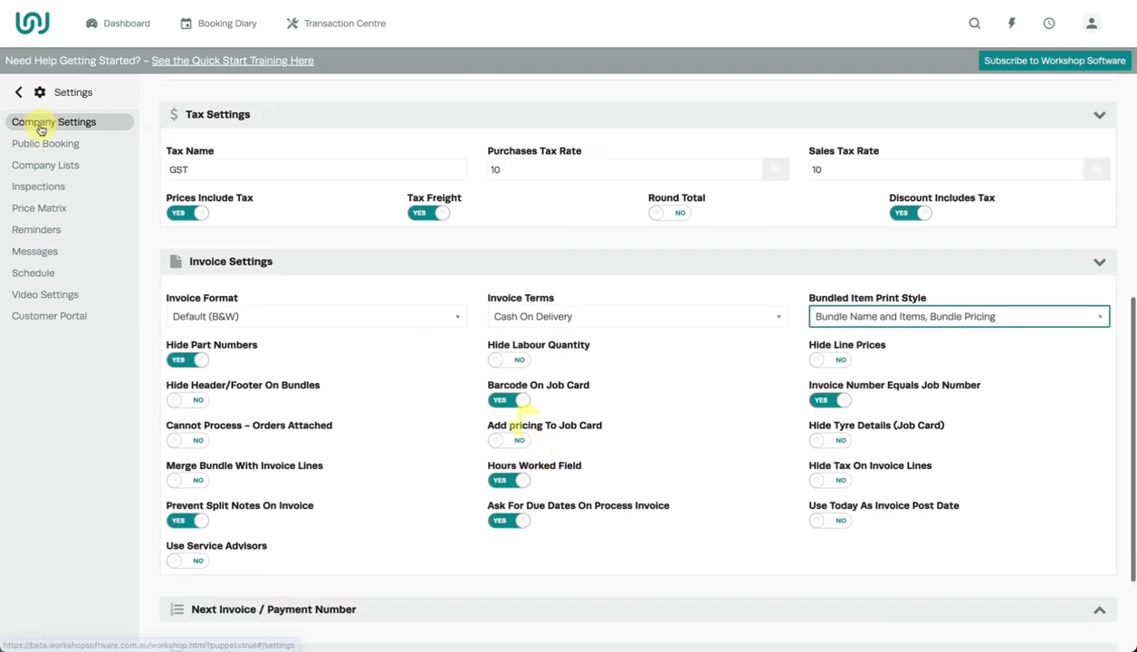
pyautogui.click(50, 169)
pyautogui.click(448, 85)
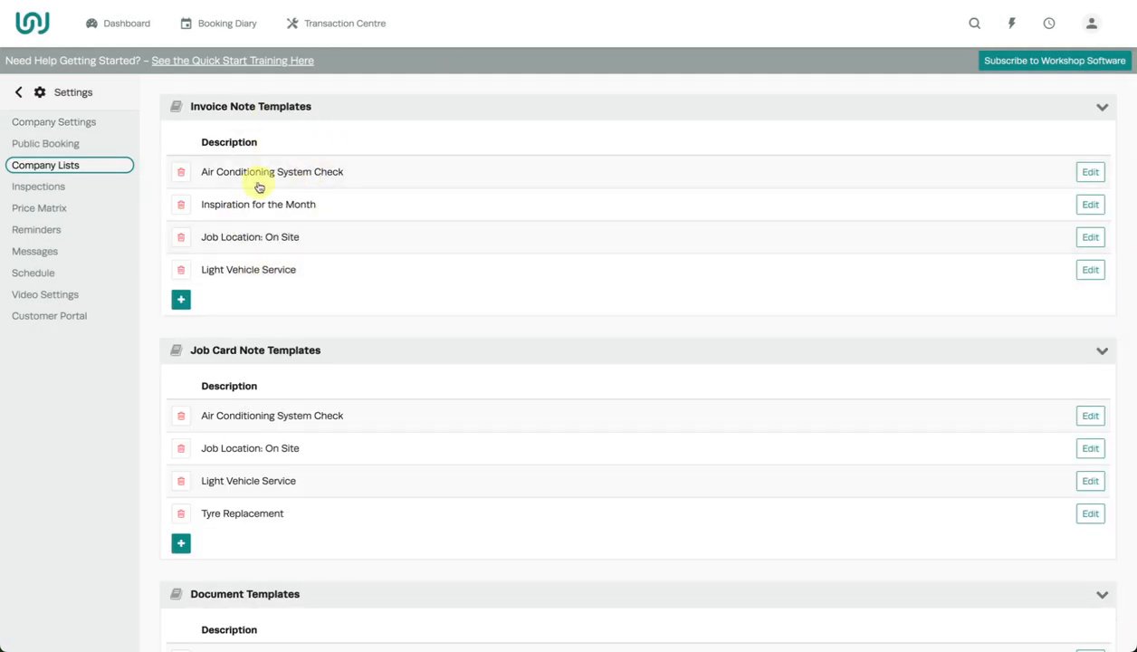
pyautogui.scroll(-2, 293, 445)
pyautogui.scroll(-6, 294, 447)
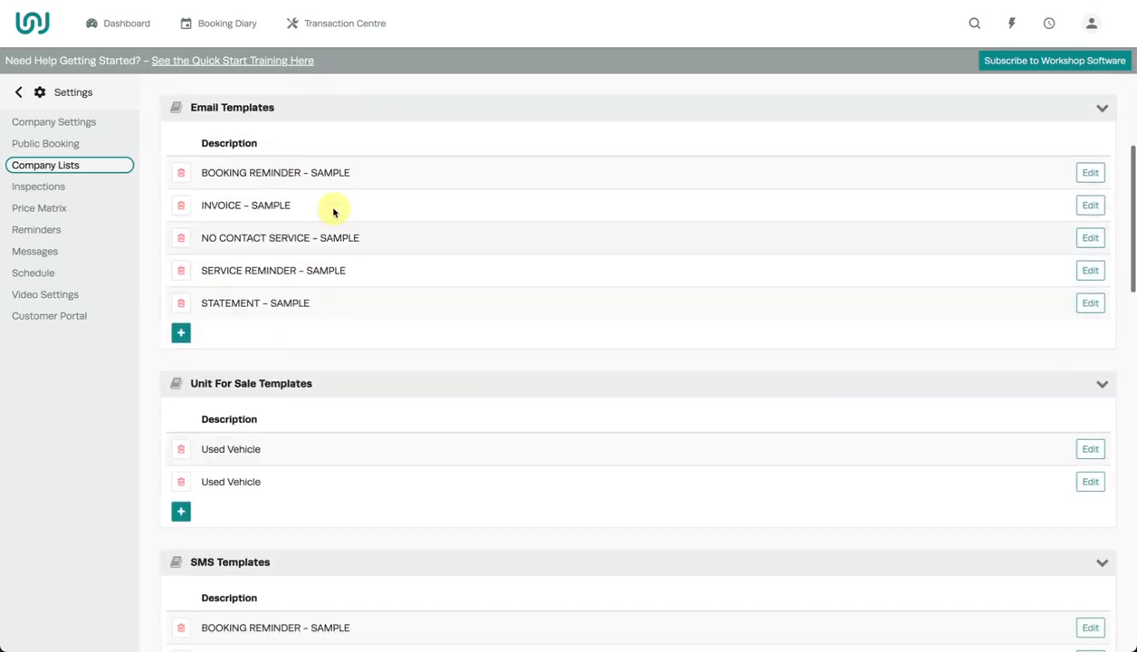
pyautogui.scroll(-3, 320, 213)
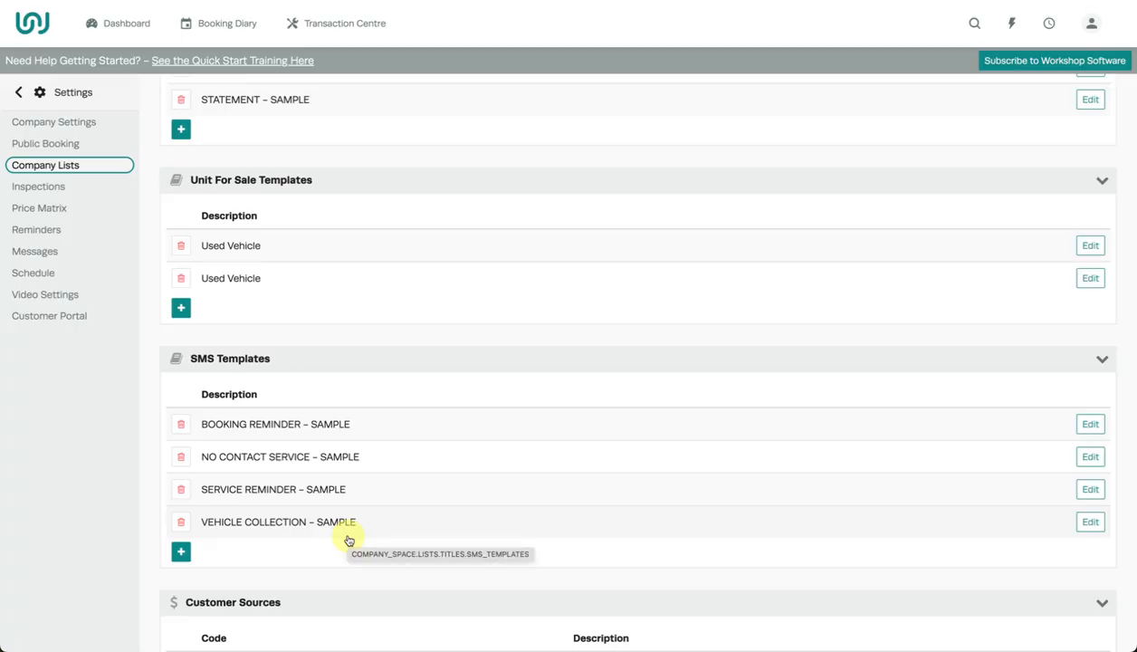
# Review the customer sources, payment methods, product categories and product groups in the company lists
pyautogui.scroll(-5, 349, 539)
pyautogui.scroll(-3, 349, 539)
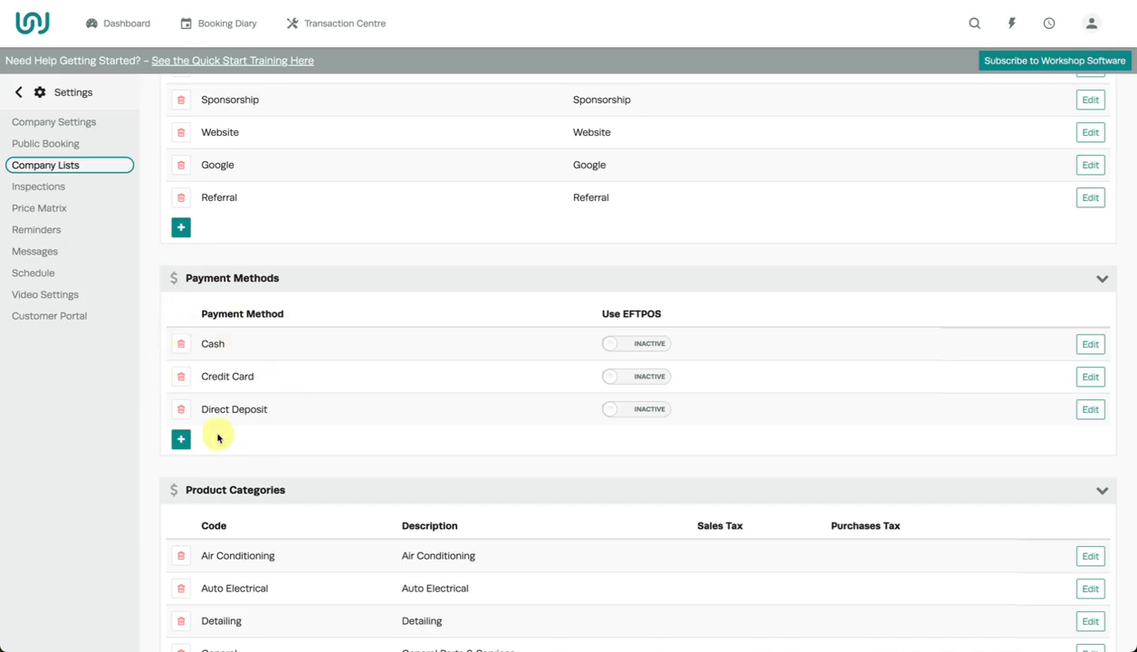
pyautogui.scroll(-6, 218, 438)
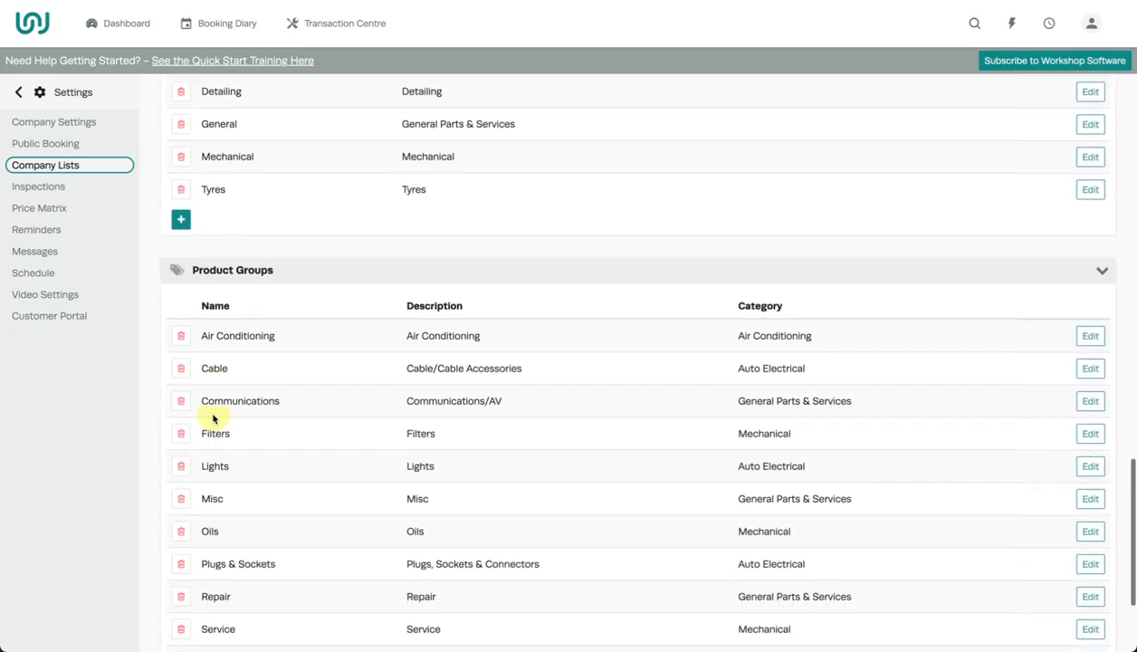
pyautogui.scroll(-3, 264, 472)
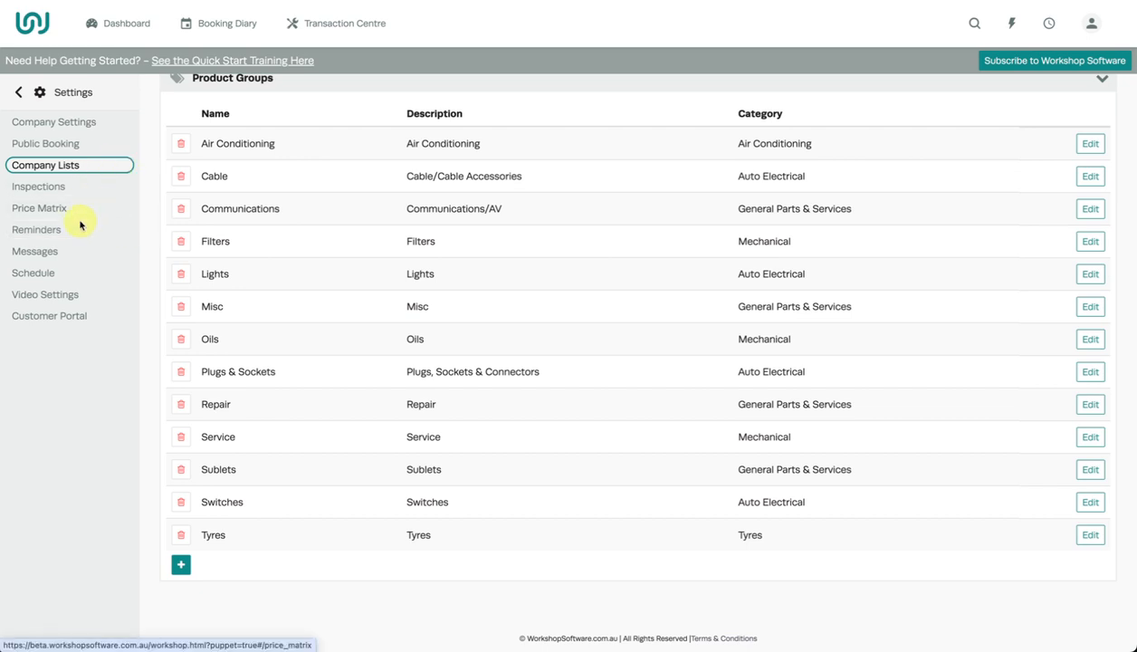
# Open the message settings and examine the invoice and job card footer texts, highlighting the (Your Company Name) placeholder without changing it
pyautogui.click(59, 249)
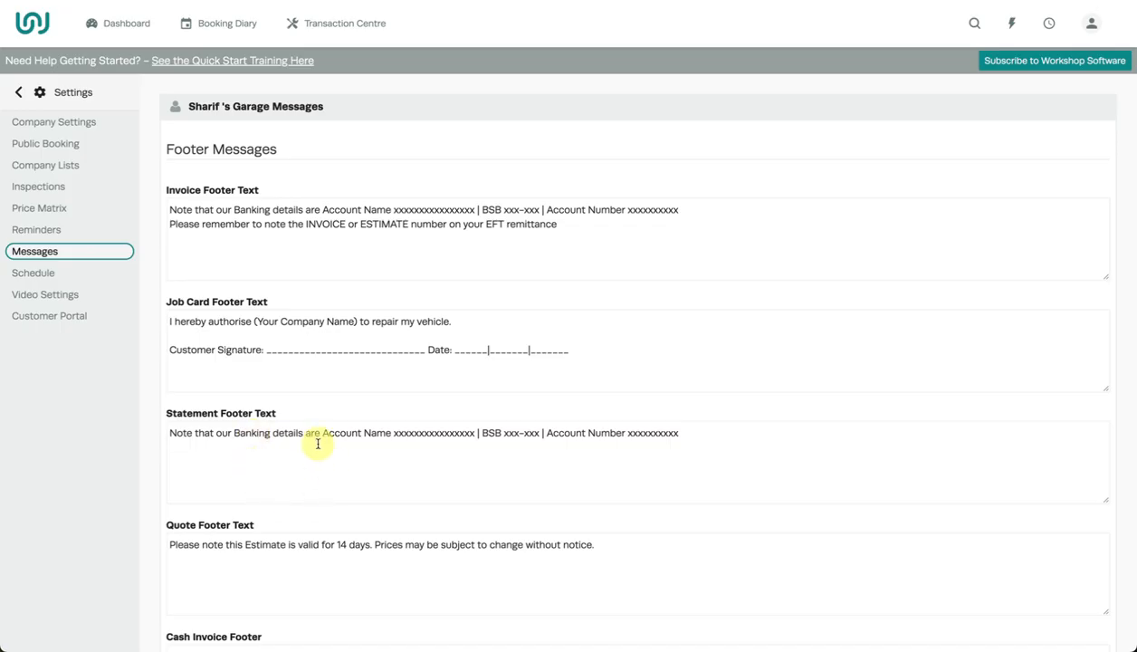
pyautogui.click(181, 209)
pyautogui.moveTo(181, 209); pyautogui.dragTo(653, 220)
pyautogui.click(653, 220)
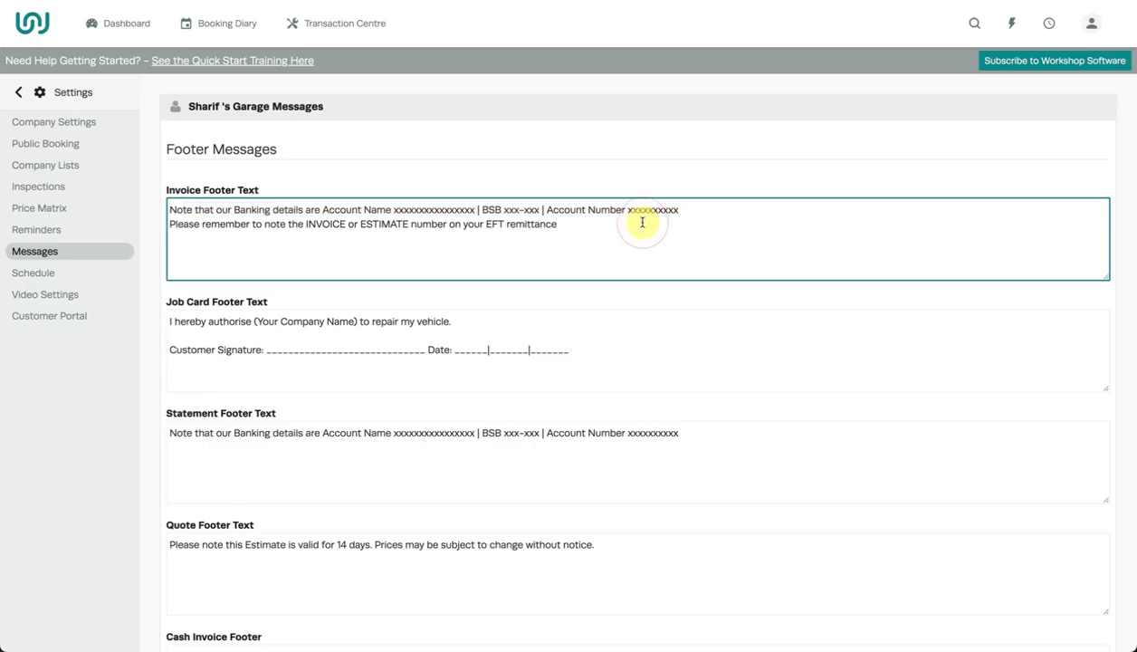
pyautogui.scroll(-1, 641, 271)
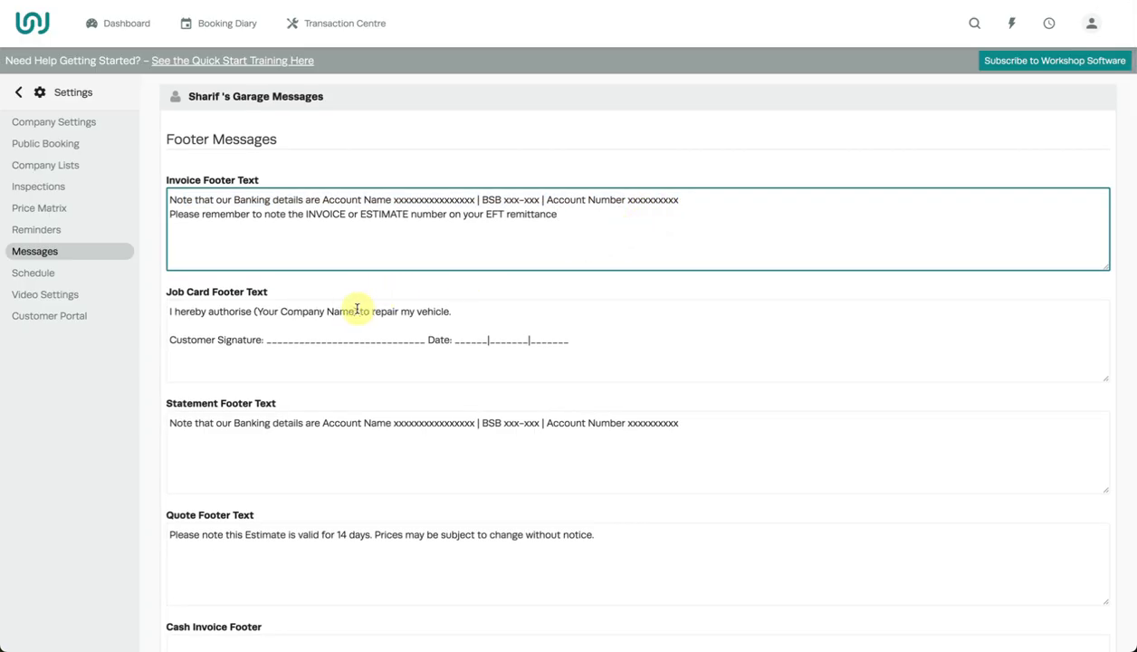
pyautogui.moveTo(357, 311); pyautogui.dragTo(254, 310)
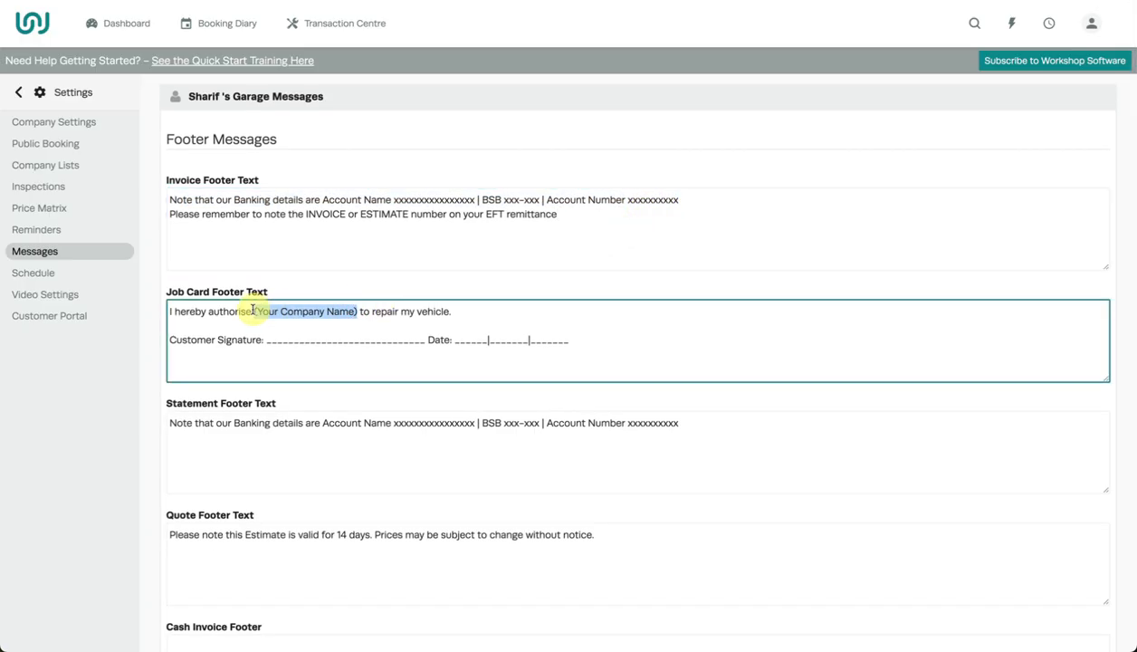
pyautogui.scroll(-2, 362, 350)
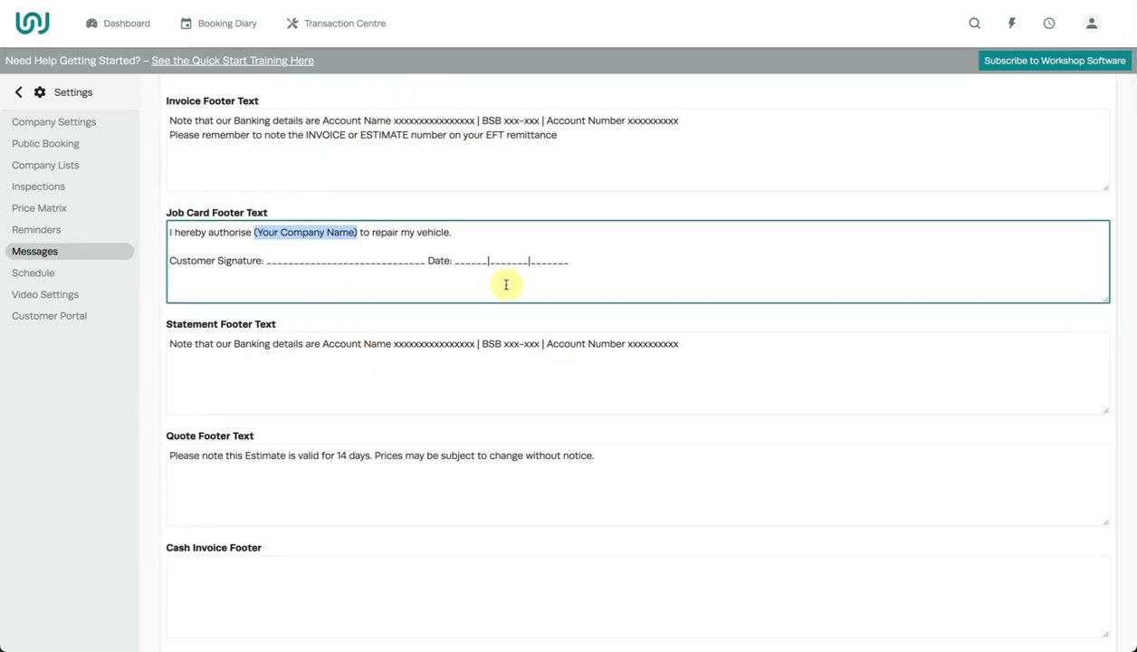
# Review the remaining footer messages and the email texts for invoices, suppliers, statements, customers and inspections
pyautogui.scroll(-10, 193, 376)
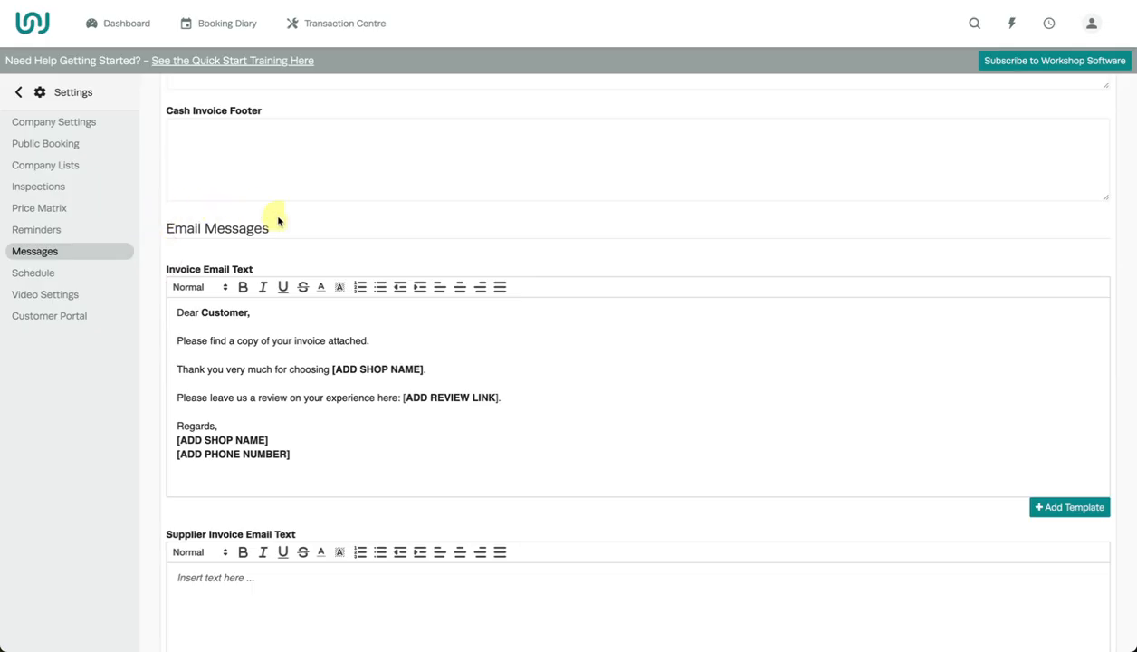
pyautogui.scroll(11, 172, 264)
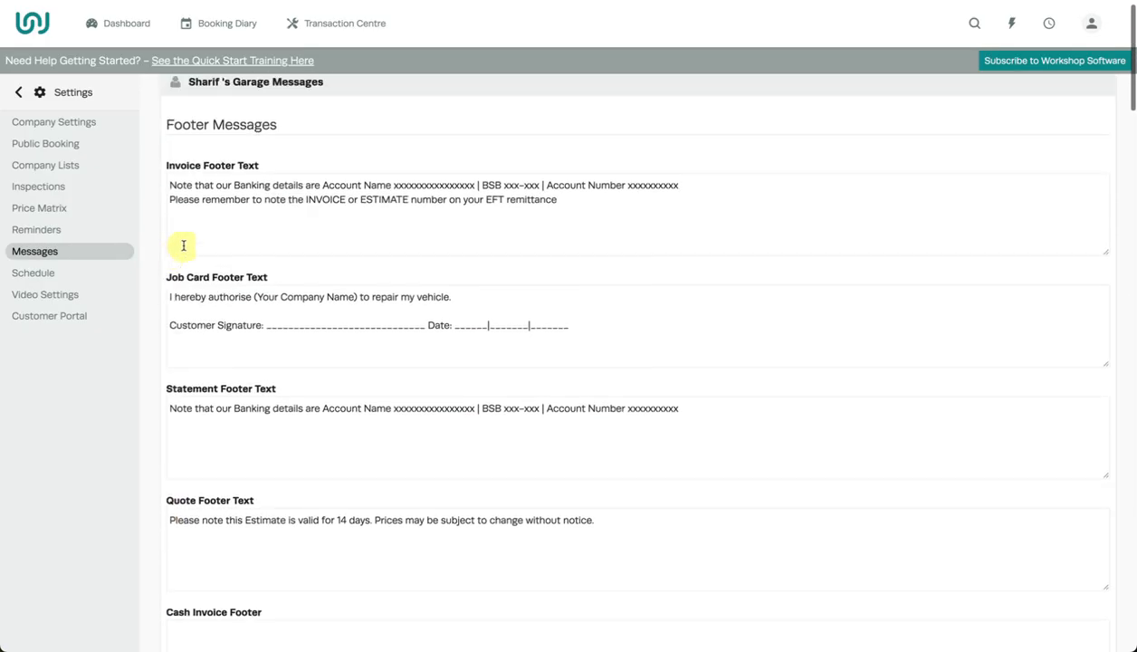
pyautogui.scroll(-11, 222, 165)
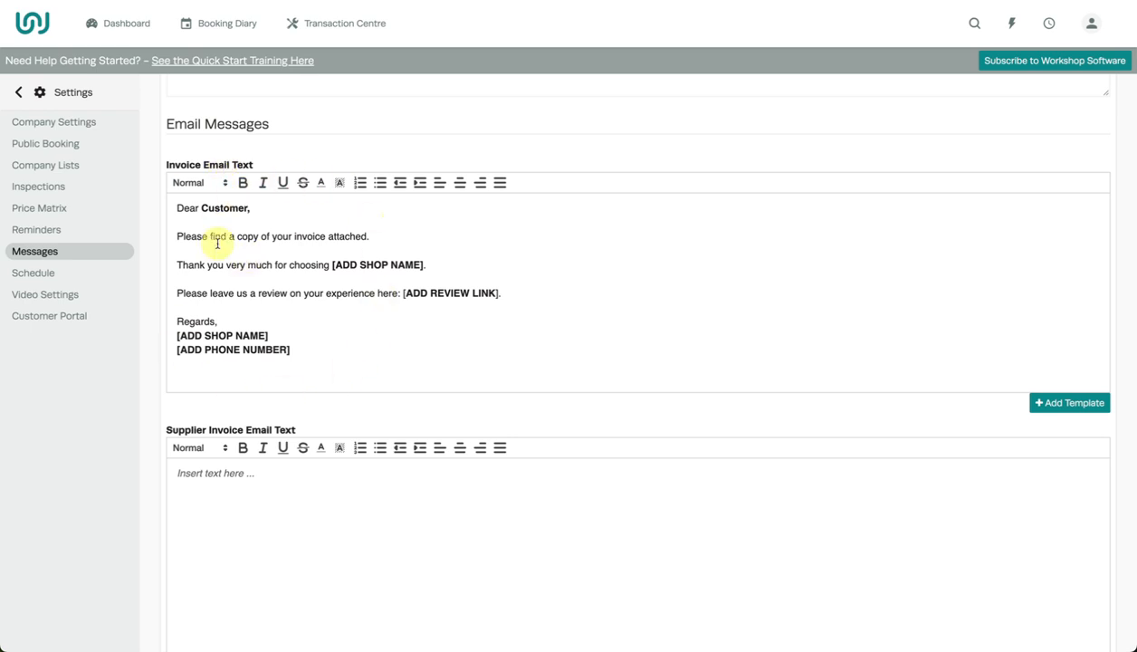
pyautogui.scroll(-5, 217, 242)
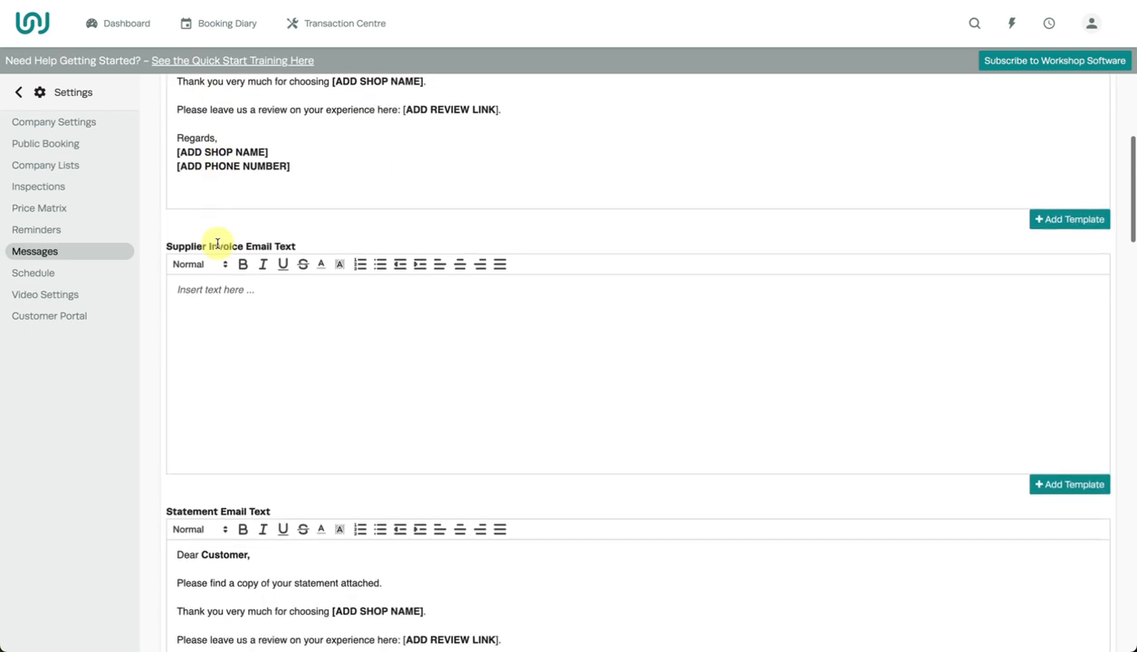
pyautogui.scroll(-5, 218, 240)
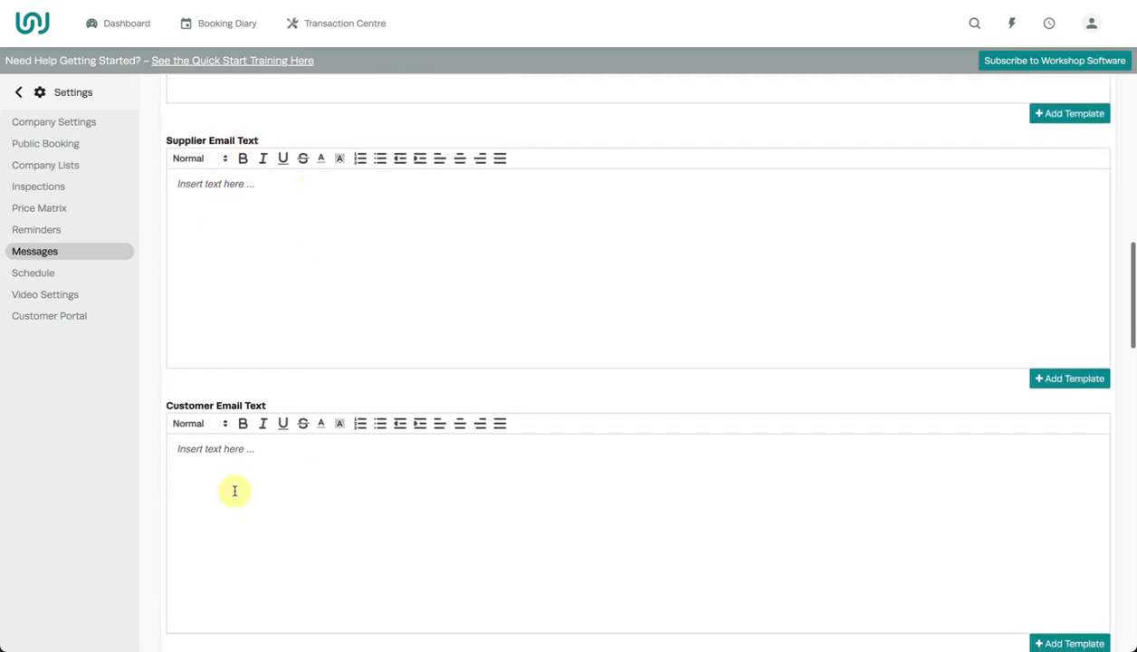
pyautogui.scroll(-5, 224, 456)
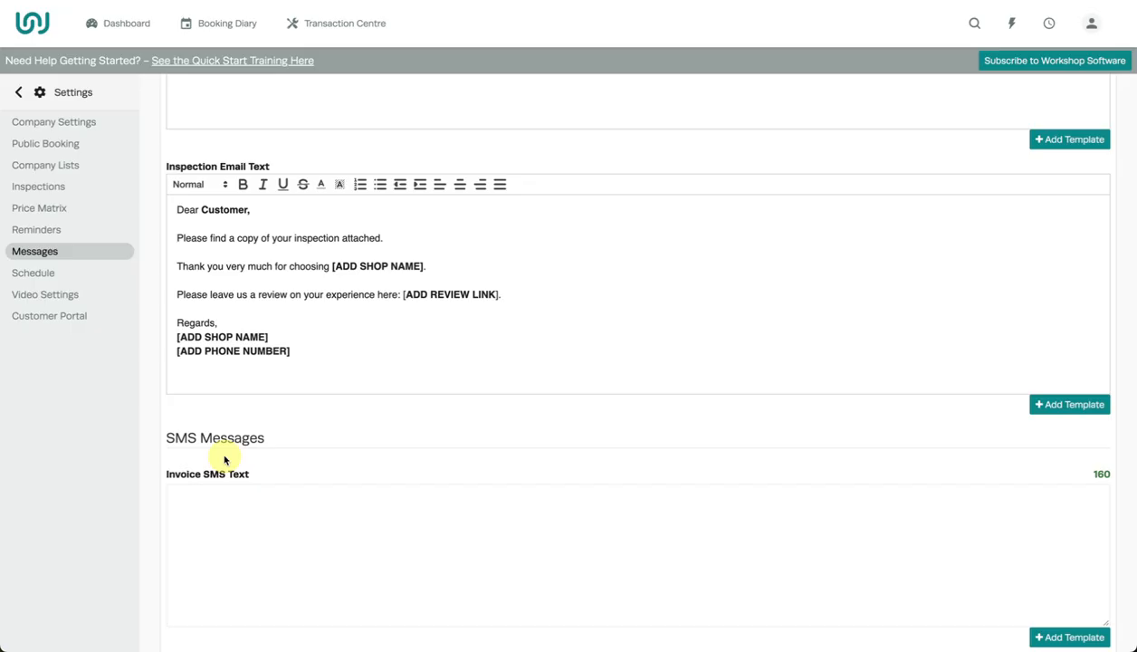
# Examine the SMS messages, booking confirmation messages with their placeholders, and the loan car terms and conditions
pyautogui.scroll(-3, 224, 457)
pyautogui.scroll(-5, 224, 455)
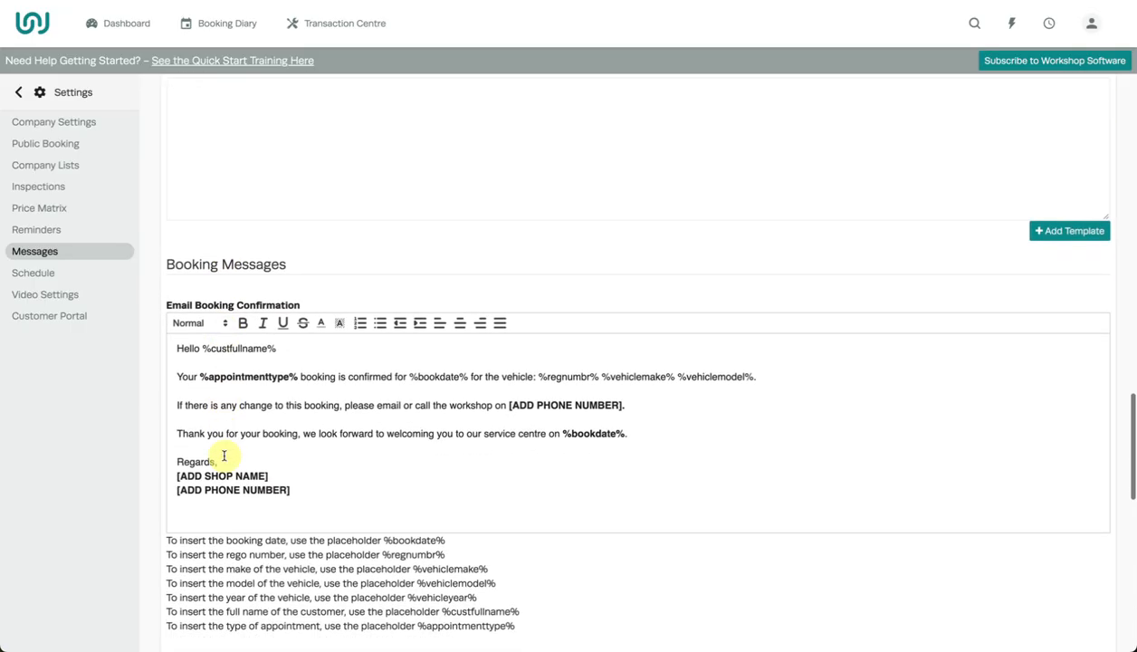
pyautogui.scroll(-1, 224, 456)
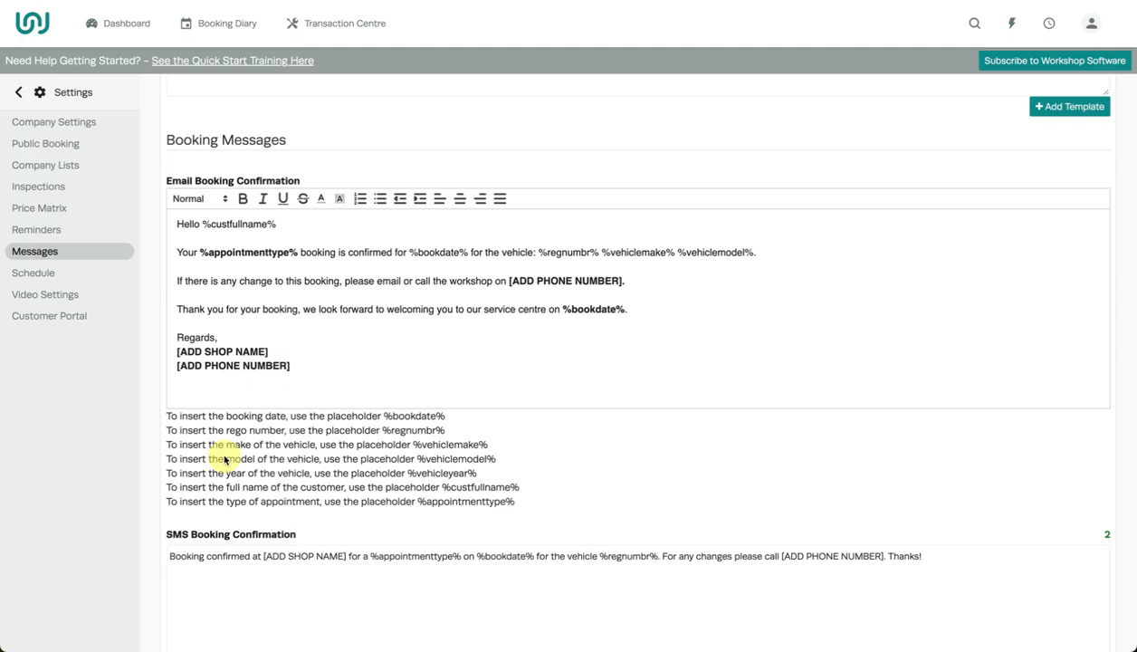
pyautogui.scroll(-1, 222, 257)
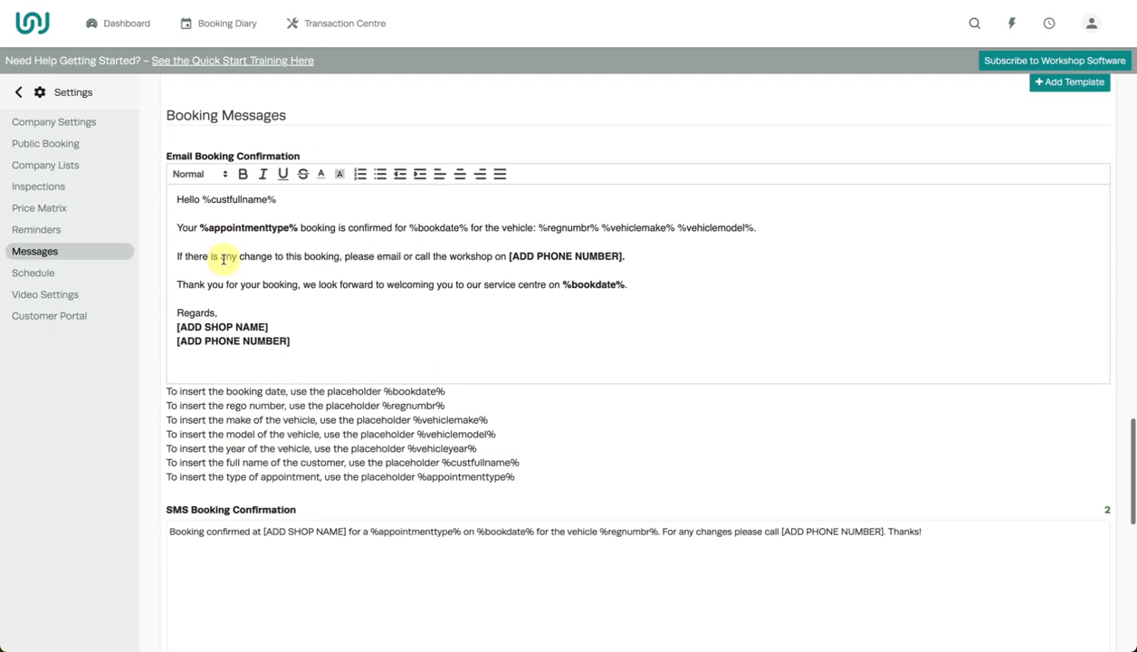
pyautogui.scroll(-8, 223, 258)
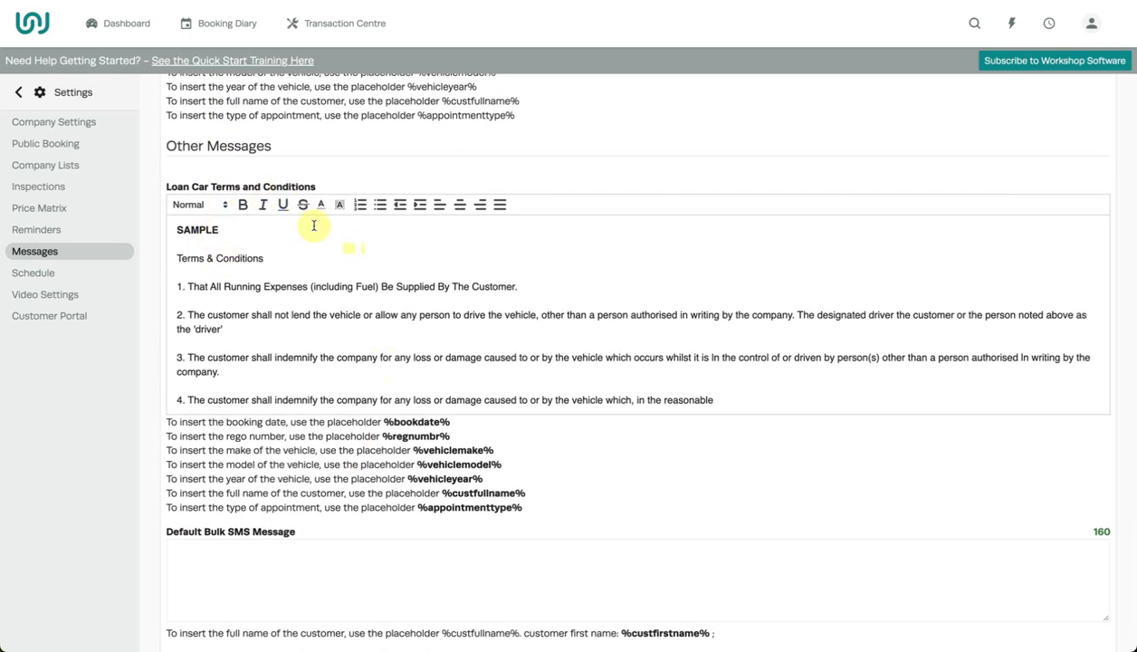
# Open the reminder settings and review the service, rego renewal and booking reminder messages, their sending days and the quote follow-up option
pyautogui.click(109, 233)
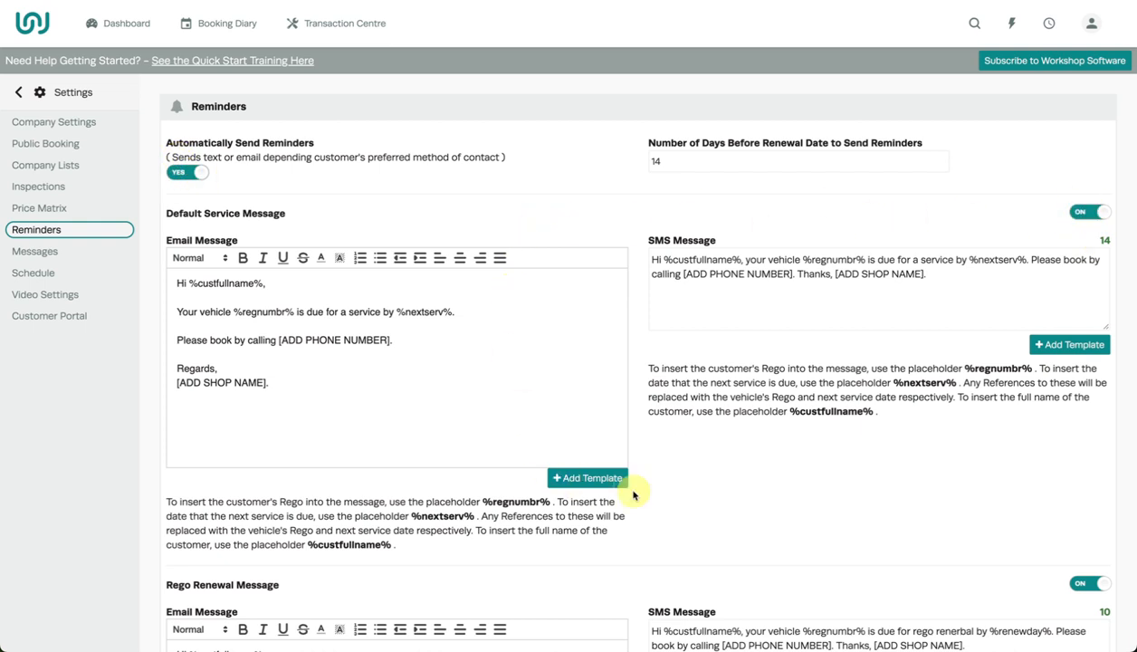
pyautogui.scroll(-3, 1026, 246)
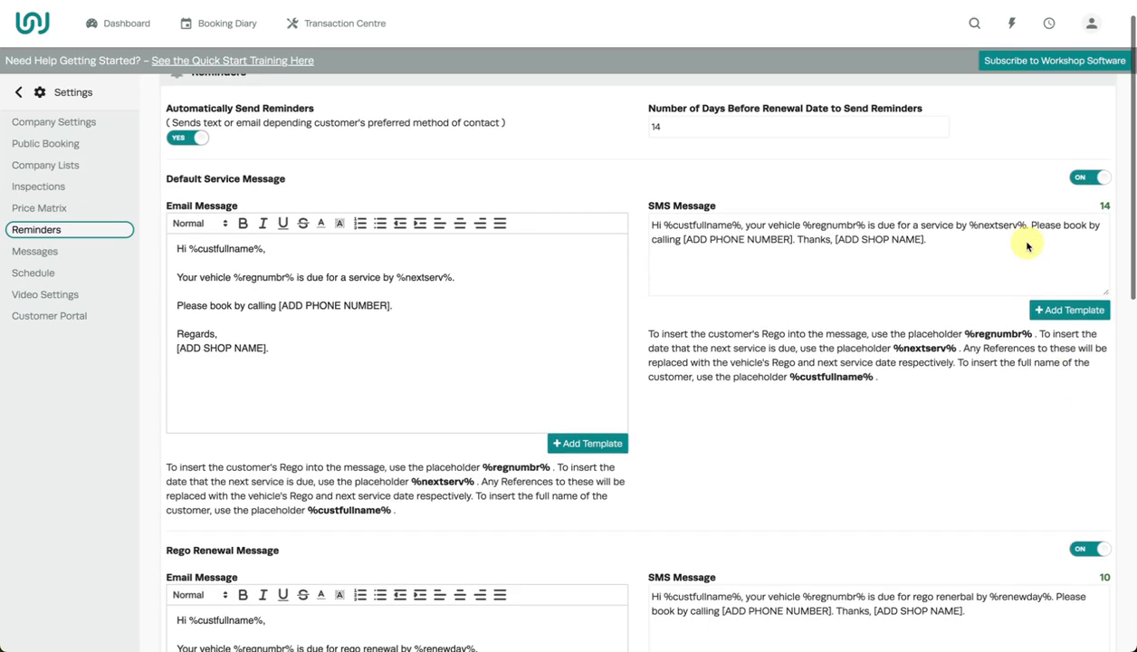
pyautogui.scroll(-6, 1092, 385)
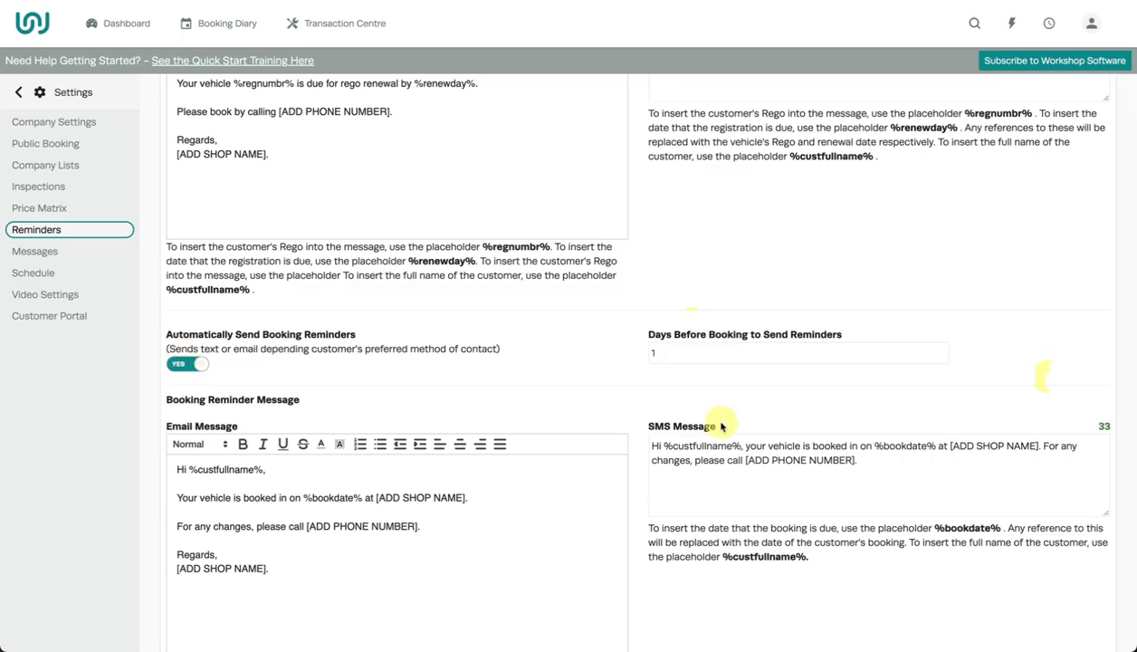
pyautogui.scroll(10, 718, 425)
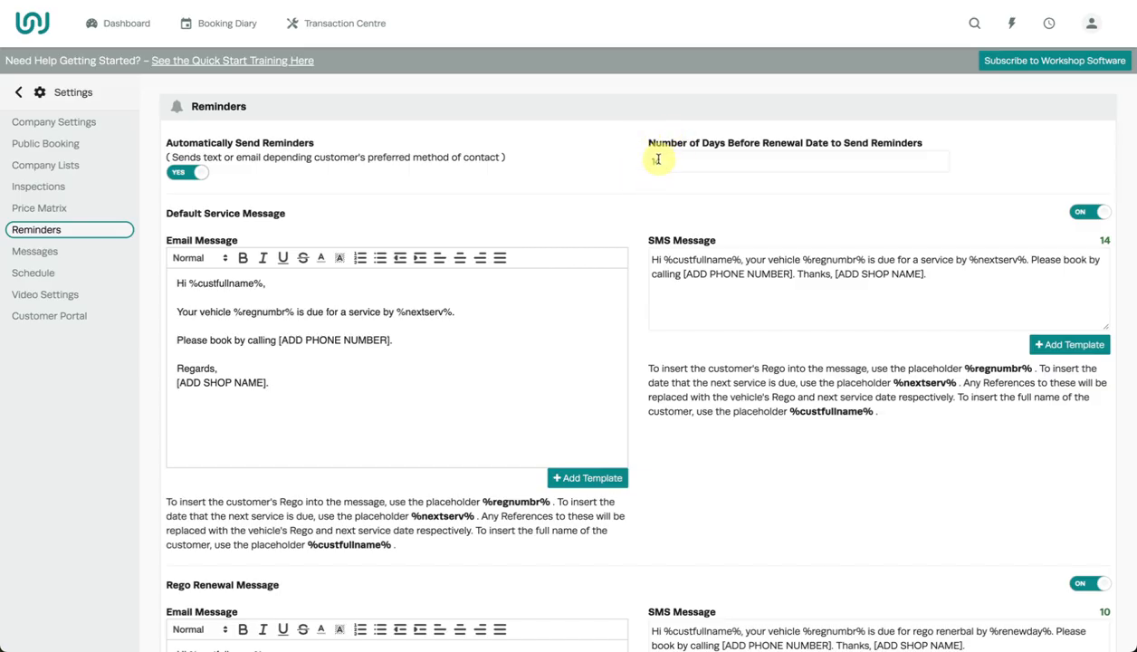
pyautogui.scroll(-10, 658, 159)
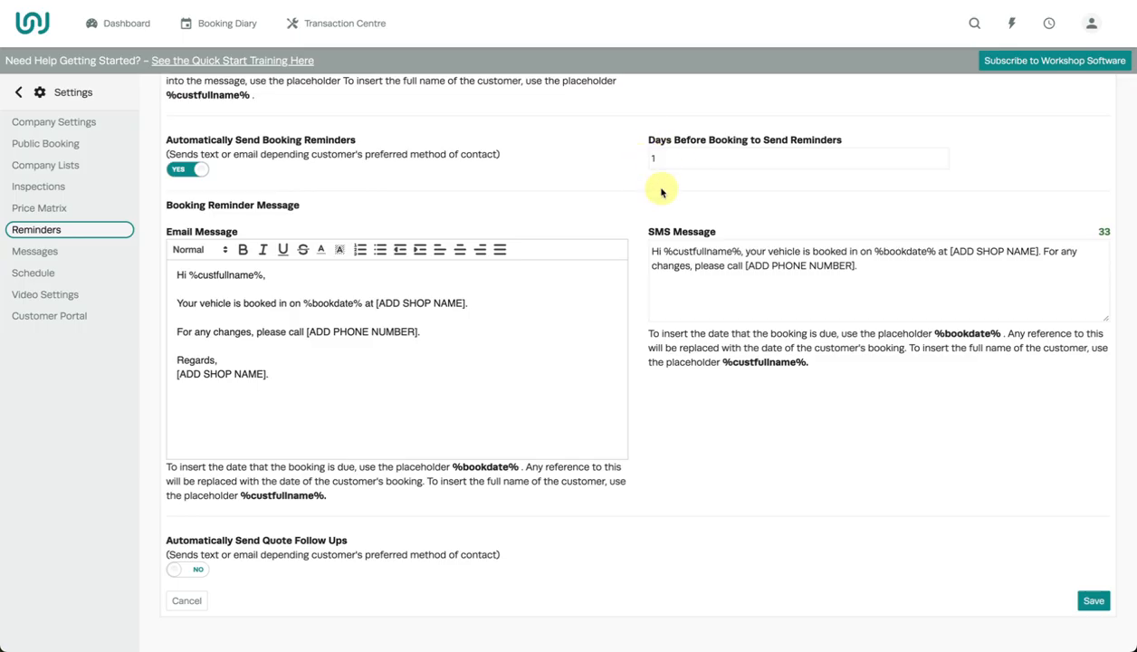
pyautogui.scroll(3, 661, 188)
pyautogui.scroll(-1, 659, 227)
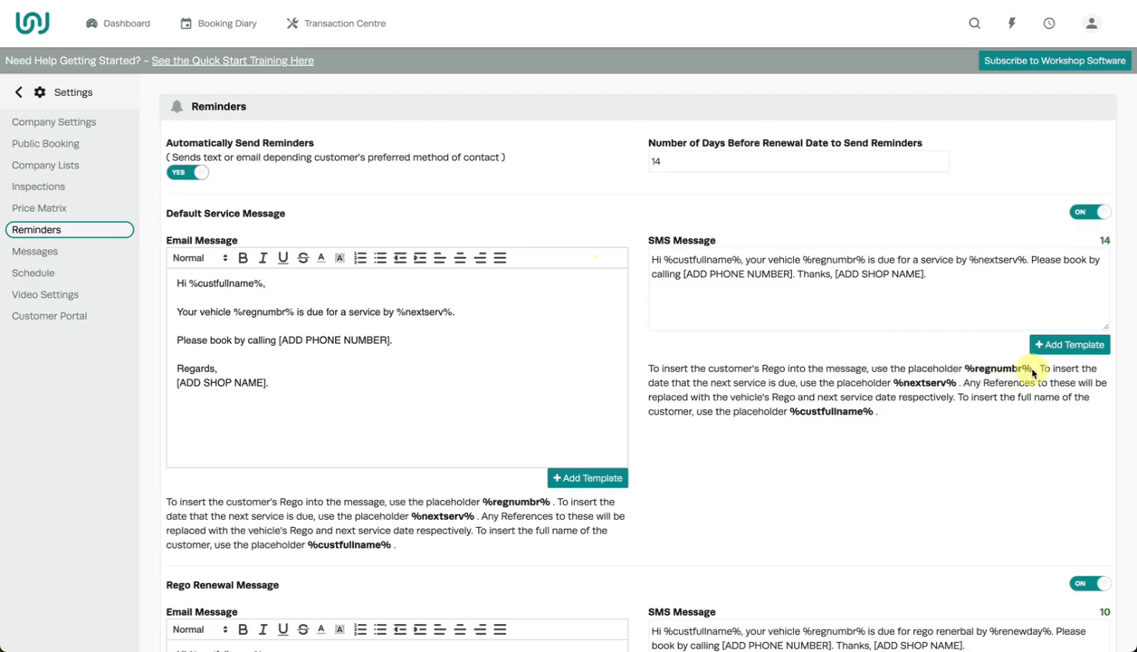
# Highlight the %custfullname% placeholder in the default service SMS message without changing it, and look over the remaining reminder settings
pyautogui.click(740, 260)
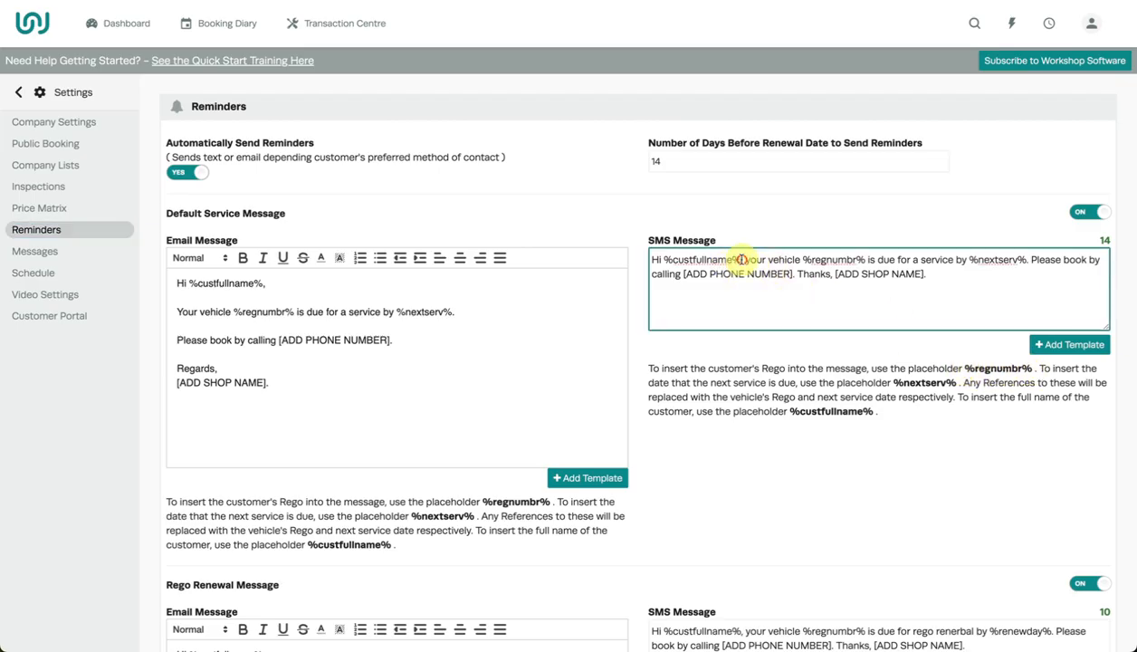
pyautogui.moveTo(741, 260); pyautogui.dragTo(664, 263)
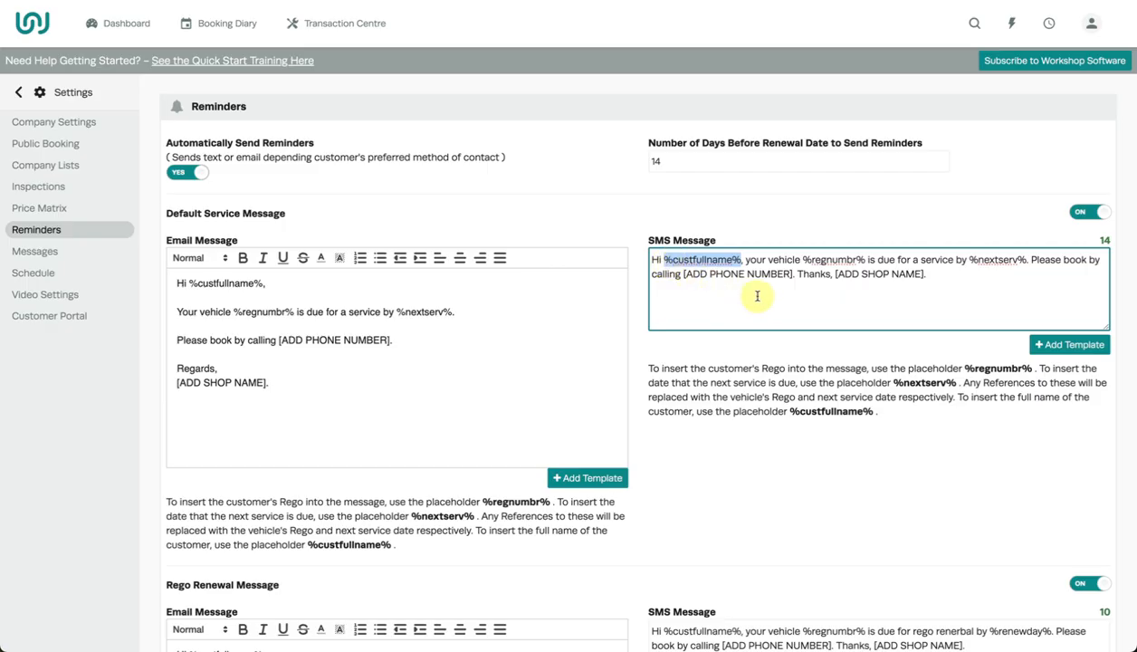
pyautogui.click(752, 267)
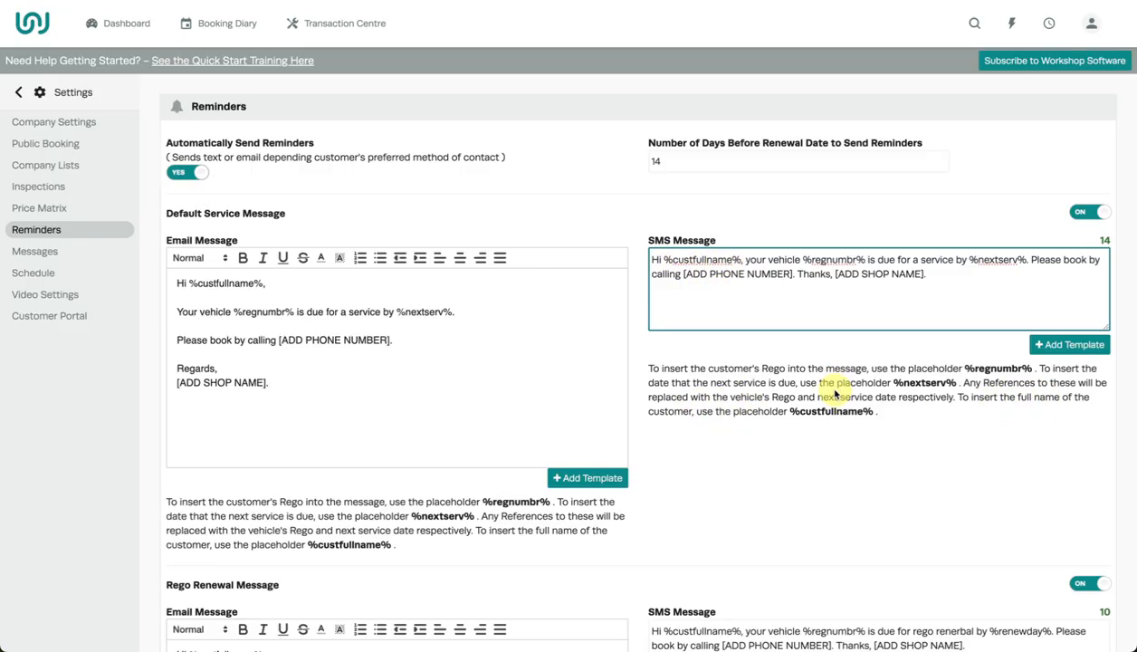
pyautogui.scroll(-10, 835, 392)
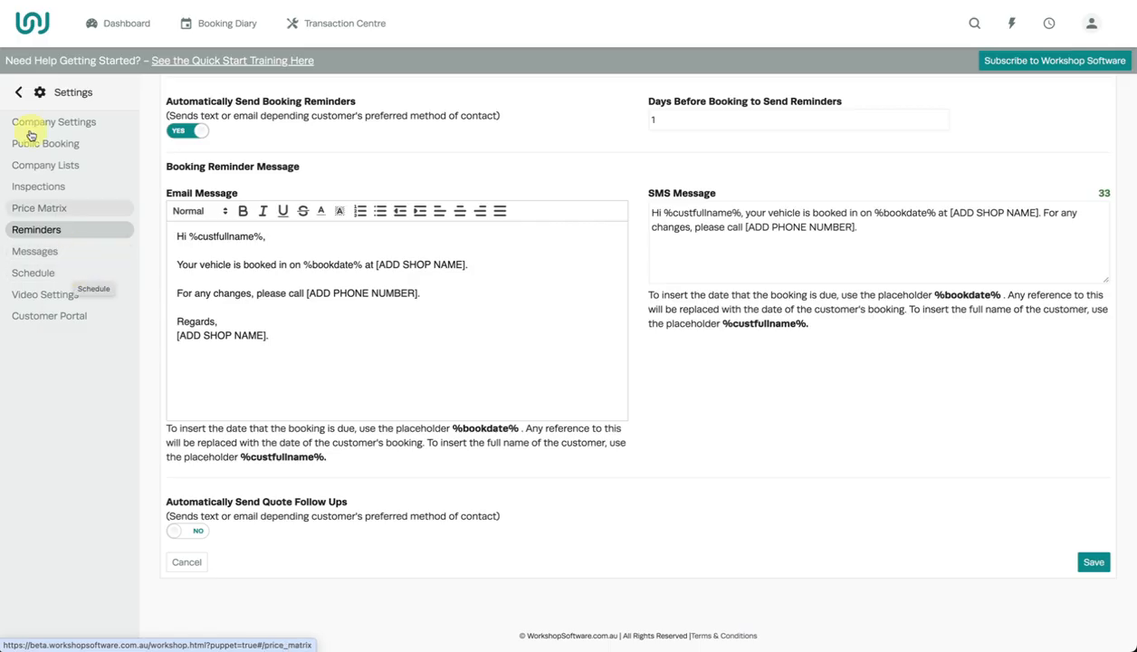
# Open the technician schedule, view the second technician's Friday 2 timesheet without changing it, and show the available schedule actions
pyautogui.click(34, 274)
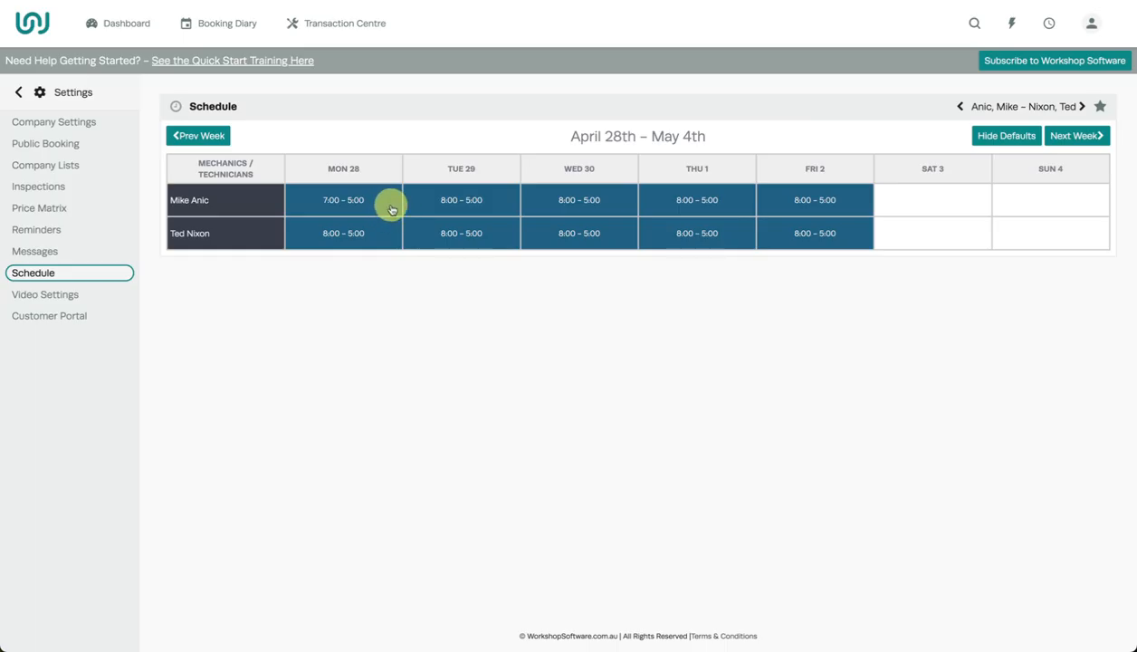
pyautogui.click(824, 235)
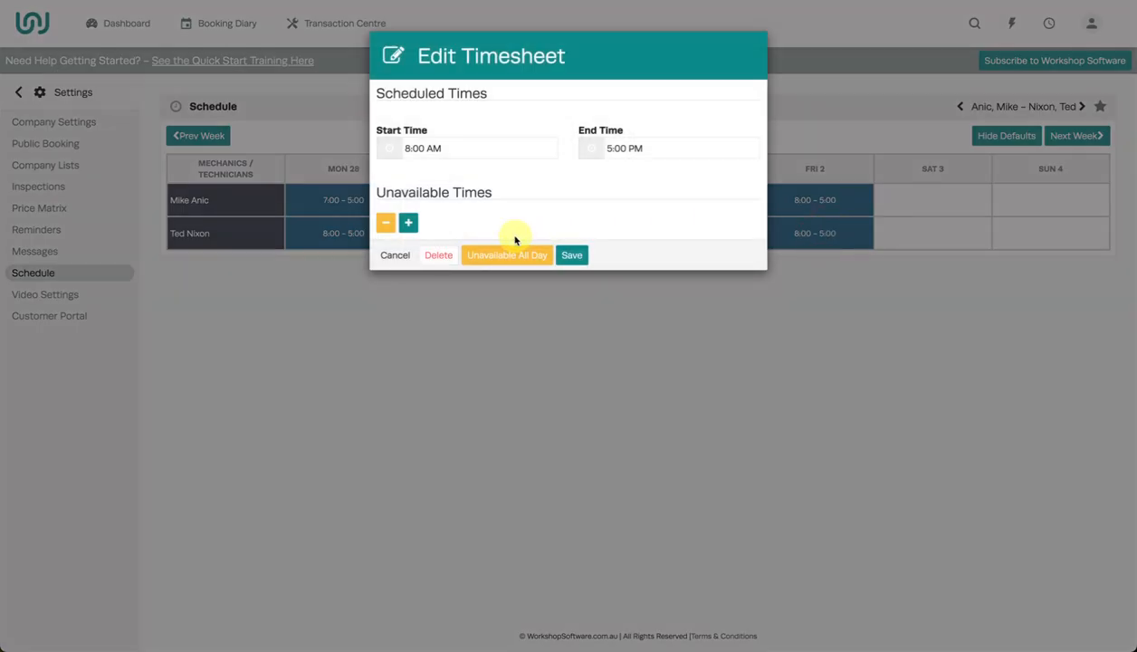
pyautogui.click(382, 260)
pyautogui.click(1100, 106)
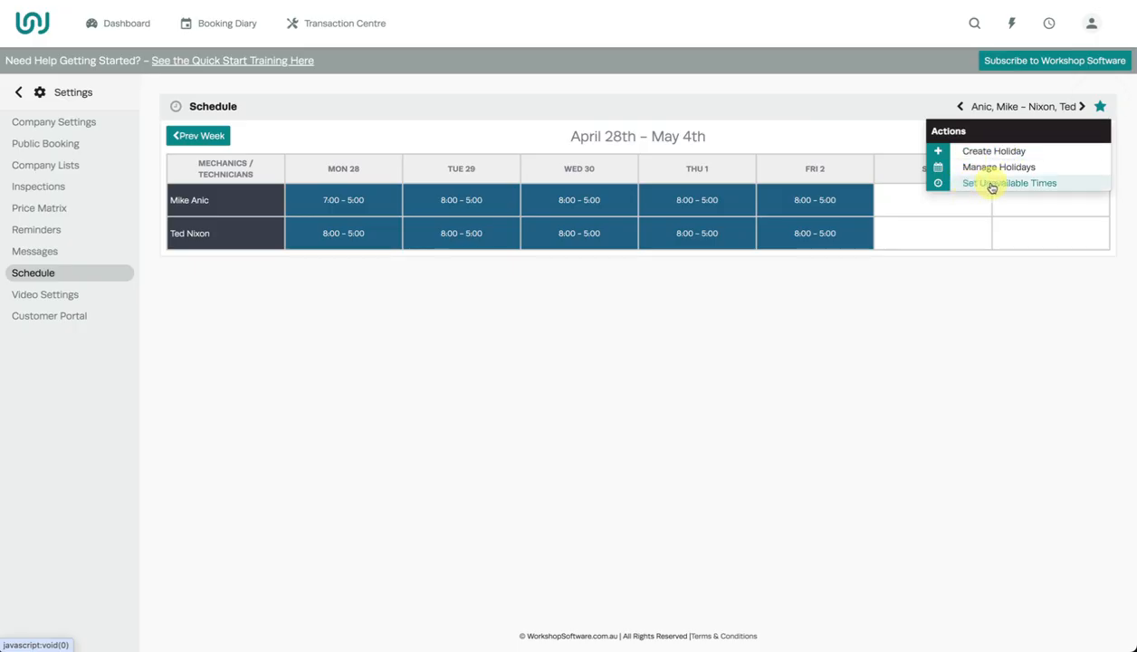
# Leave the schedule settings and open the first technician's details from the Mechanics / Technicians list in the Admin area
pyautogui.click(871, 317)
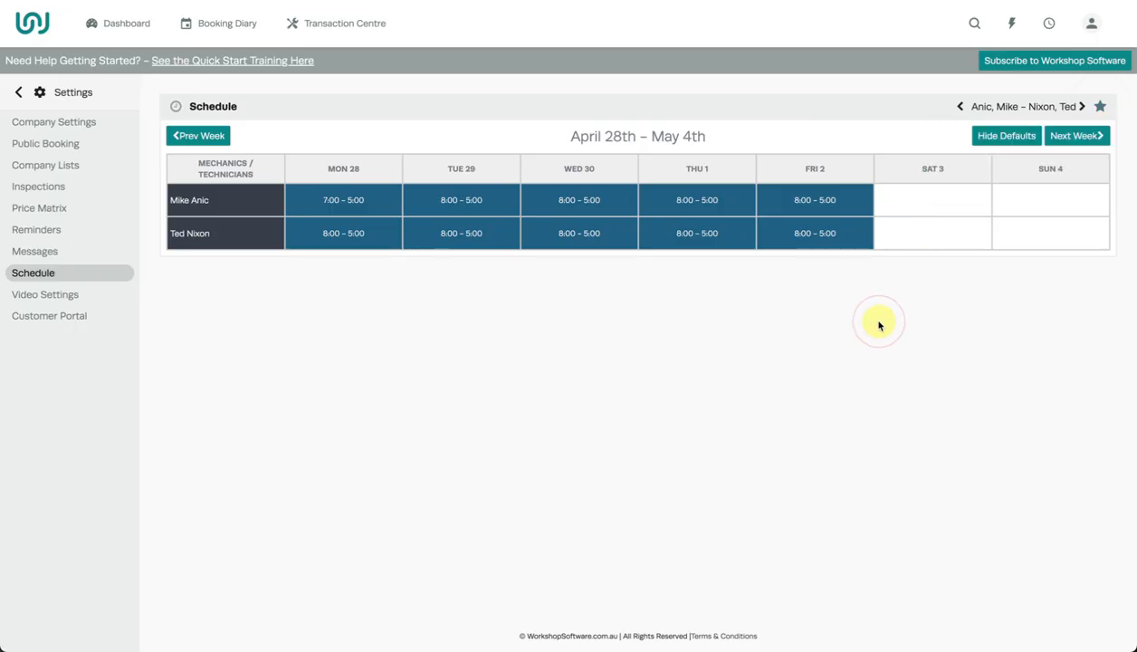
pyautogui.click(20, 94)
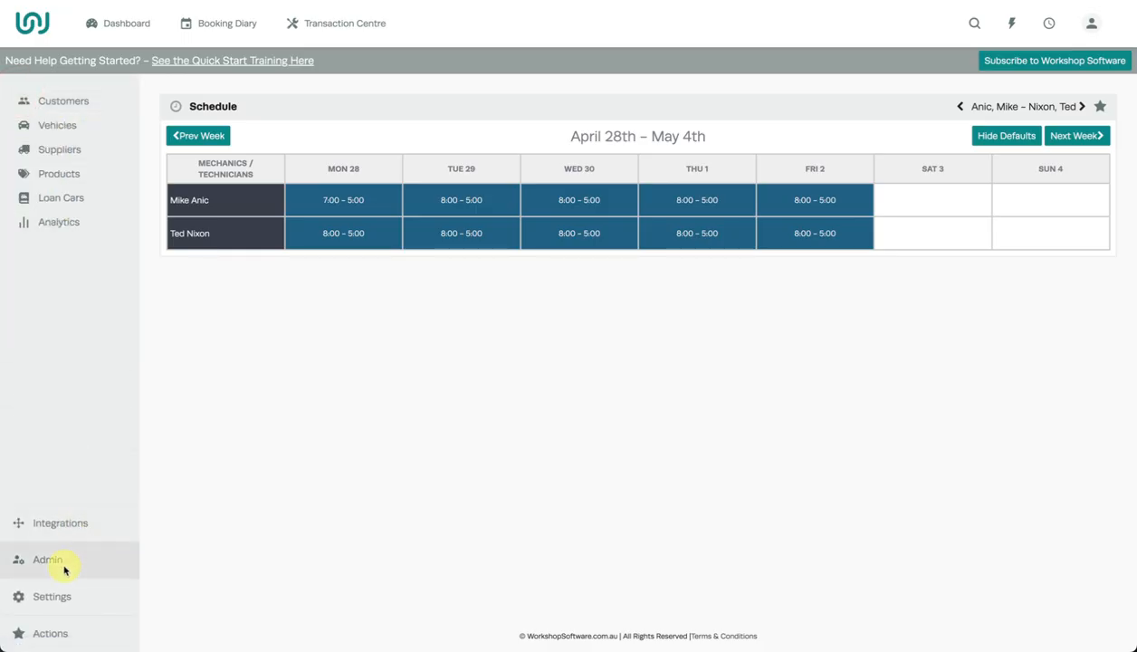
pyautogui.click(65, 563)
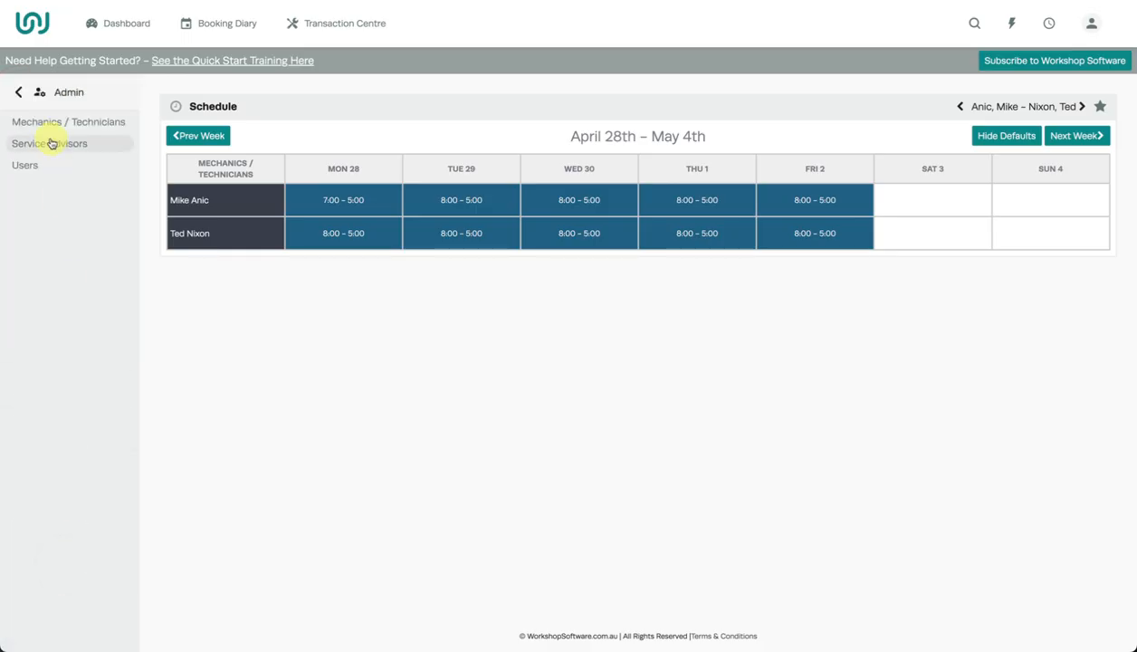
pyautogui.click(59, 122)
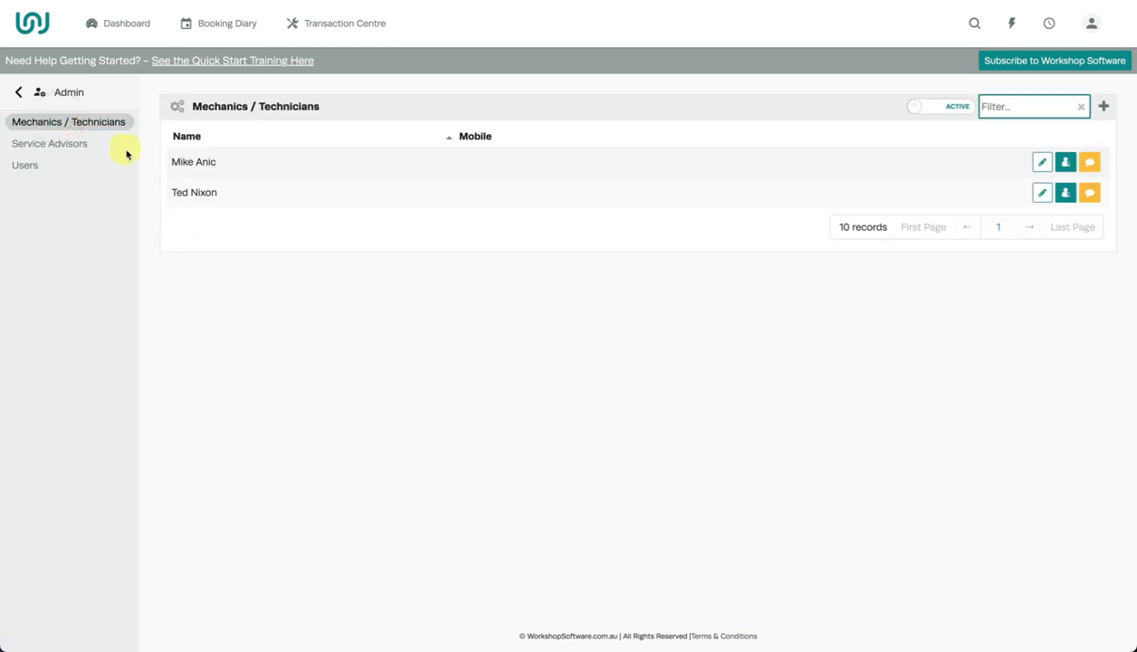
pyautogui.click(194, 162)
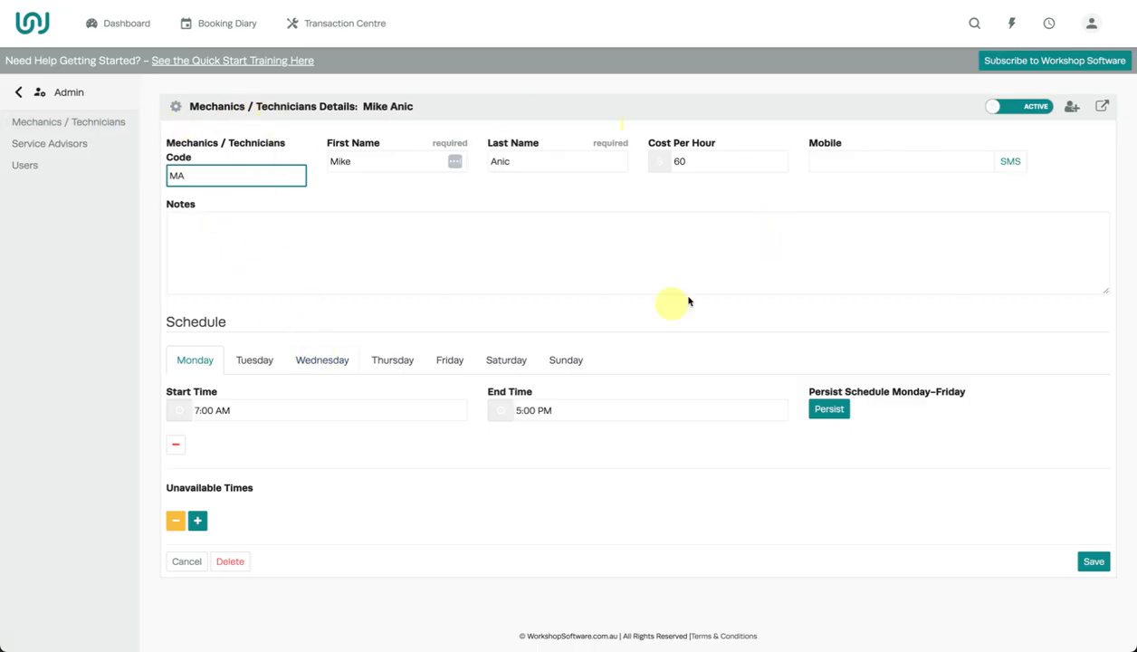
# Review the technician's working hours for Tuesday through Saturday, and return to the Monday schedule
pyautogui.click(237, 358)
pyautogui.click(322, 362)
pyautogui.click(394, 363)
pyautogui.click(452, 363)
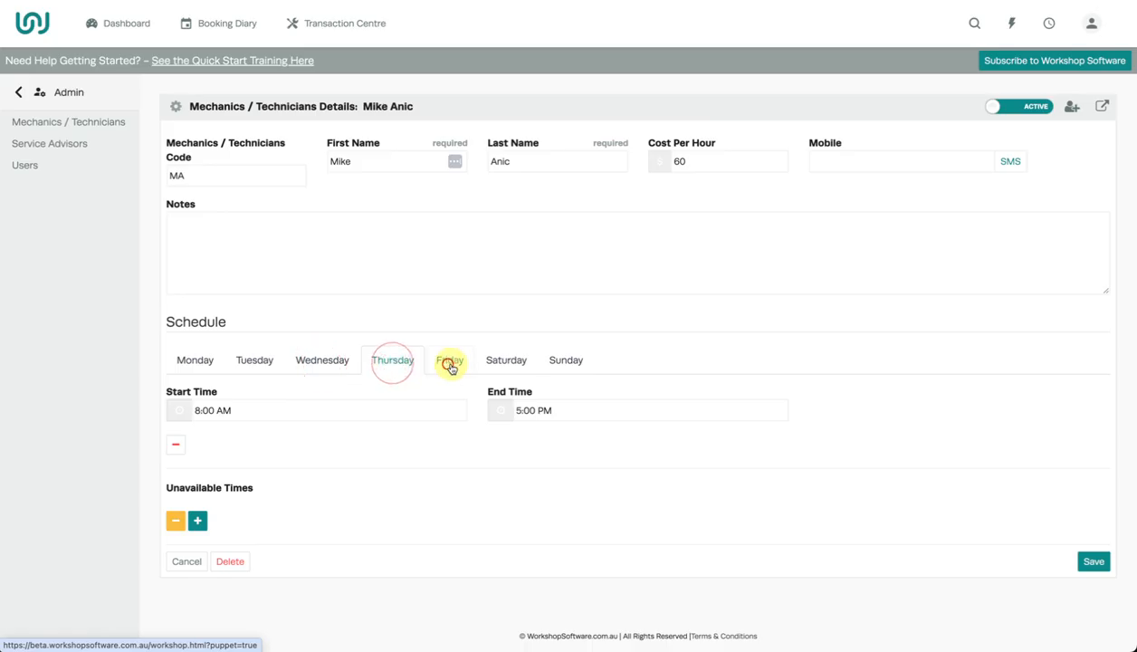
pyautogui.click(512, 365)
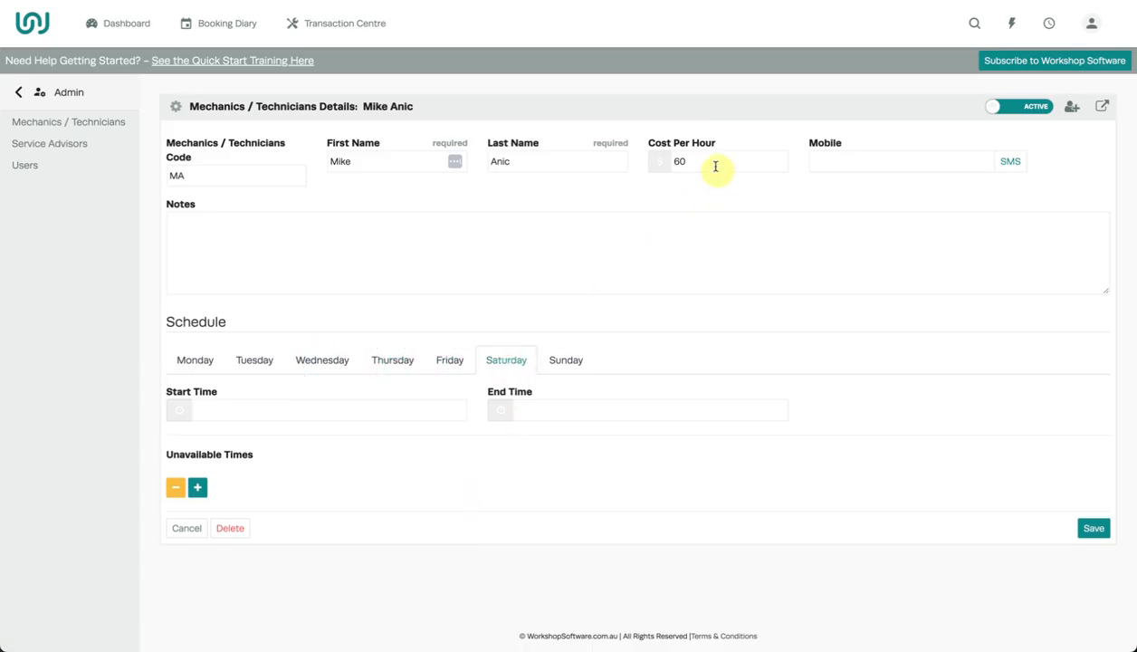
pyautogui.click(198, 359)
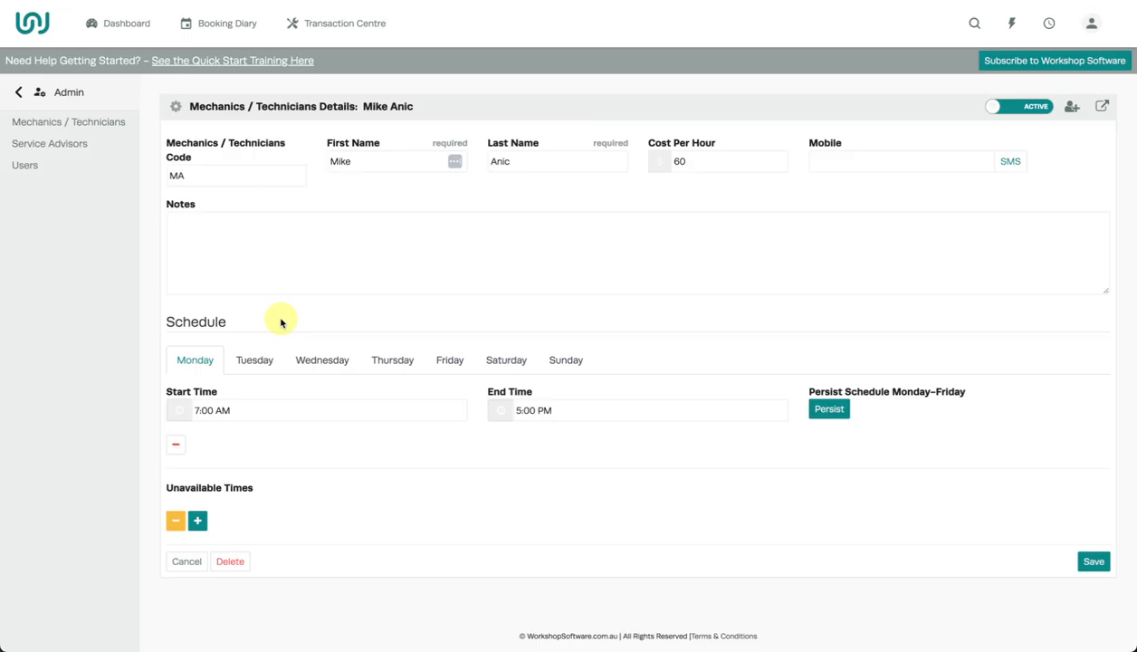
# View the service advisors and users lists, and inspect the first mobile user's access settings without saving changes
pyautogui.click(64, 147)
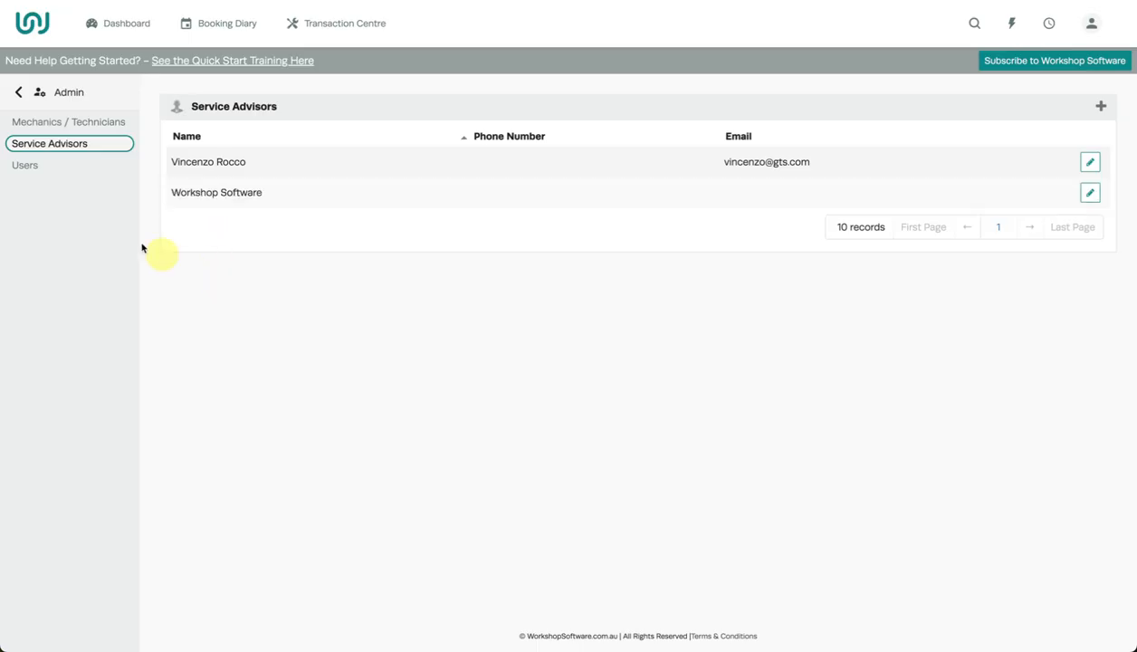
pyautogui.click(76, 165)
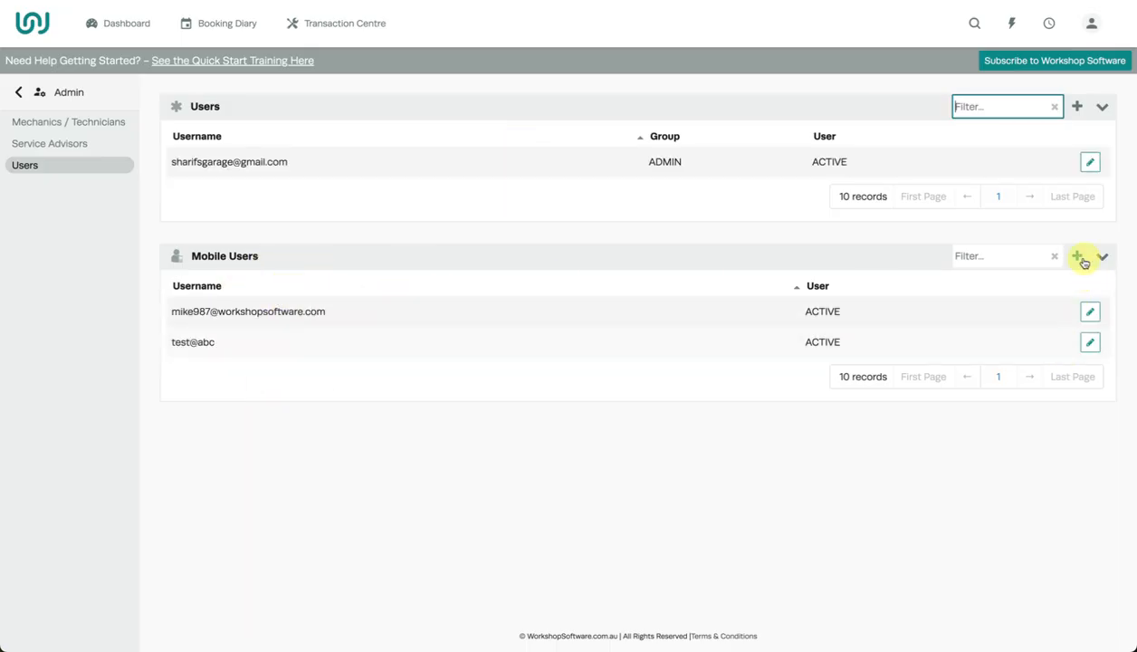
pyautogui.click(1090, 317)
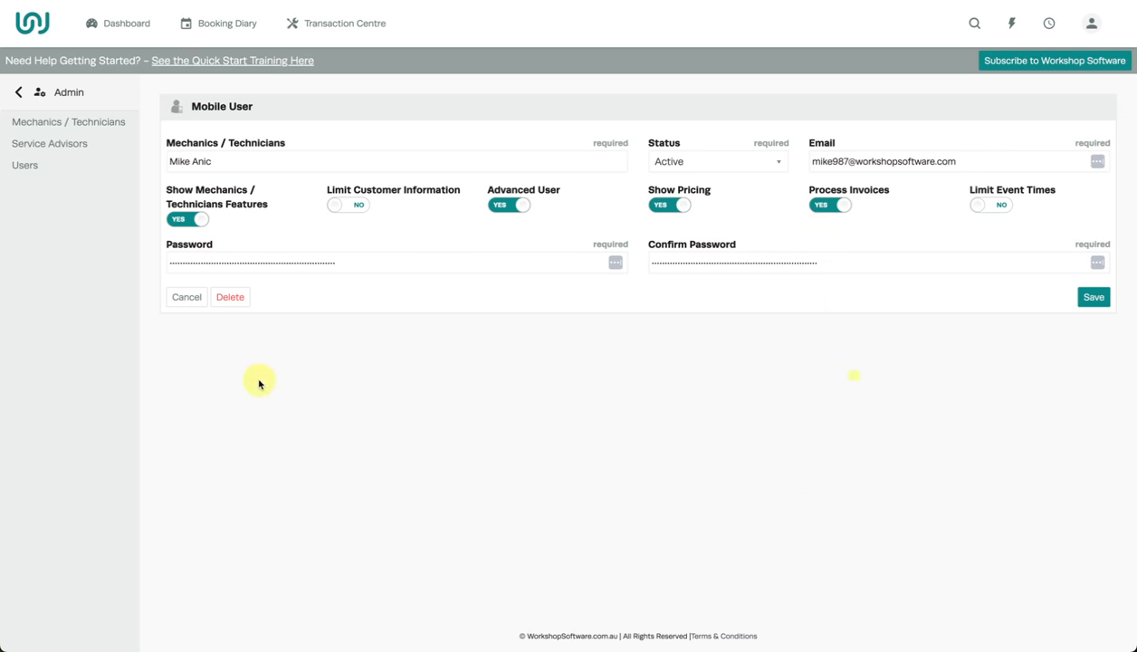
pyautogui.click(188, 299)
# Show the automotive integrations and open the Registration Lookup page
pyautogui.click(20, 93)
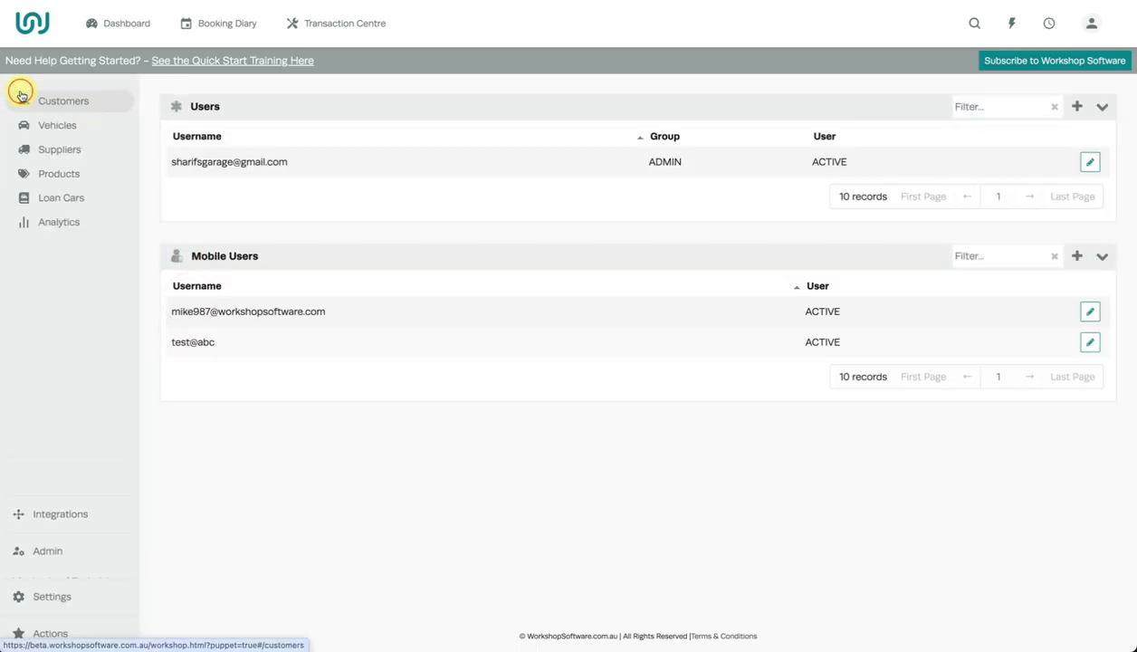
pyautogui.click(73, 528)
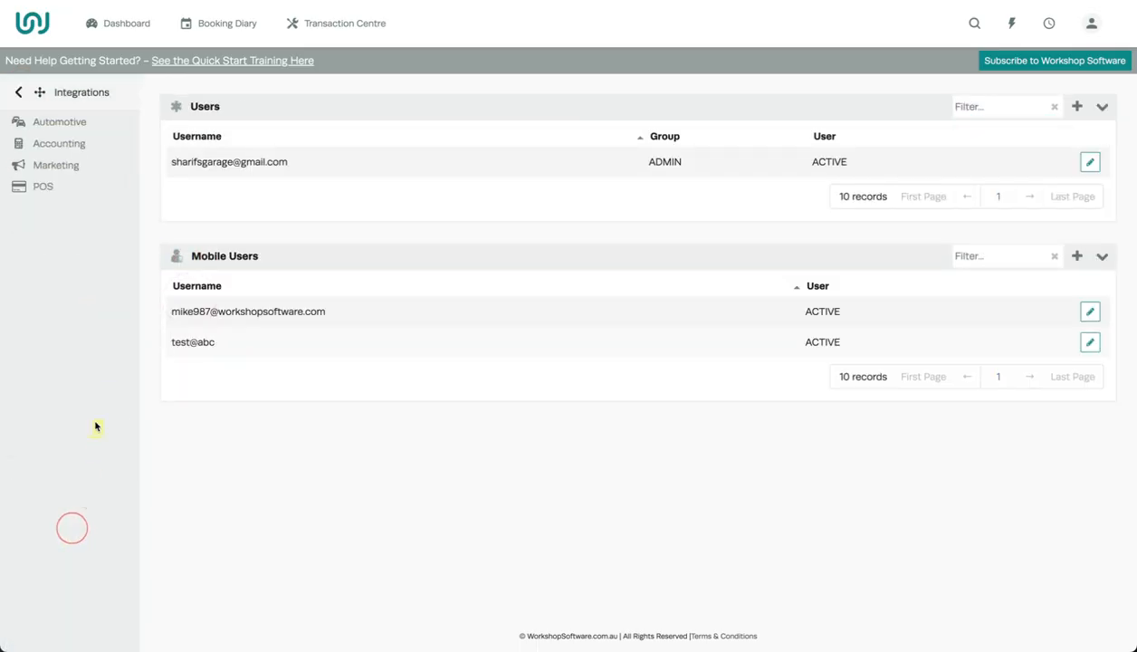
pyautogui.click(59, 123)
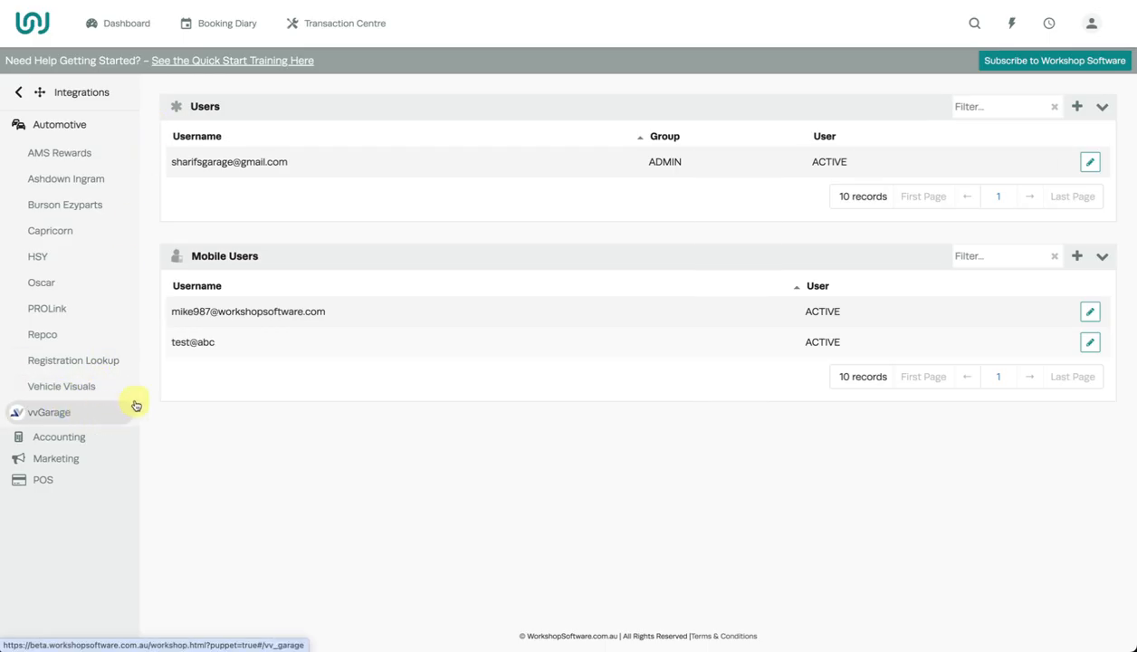
pyautogui.click(116, 363)
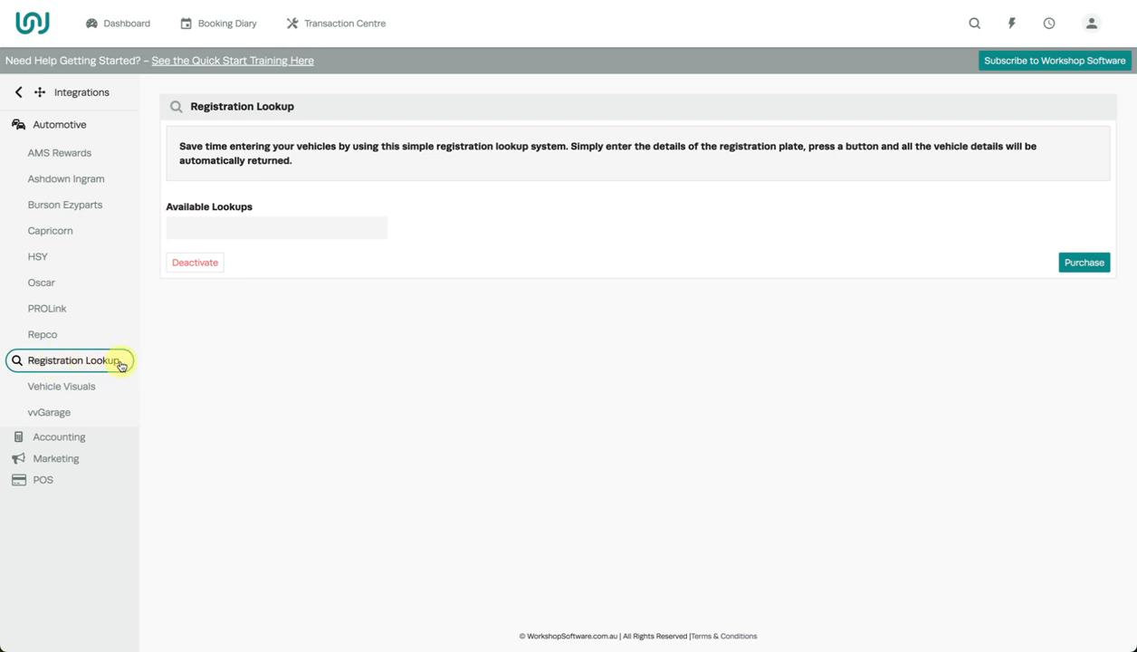
# Return to the integrations list and expand the Accounting, Marketing and POS categories to view their available integrations
pyautogui.click(19, 91)
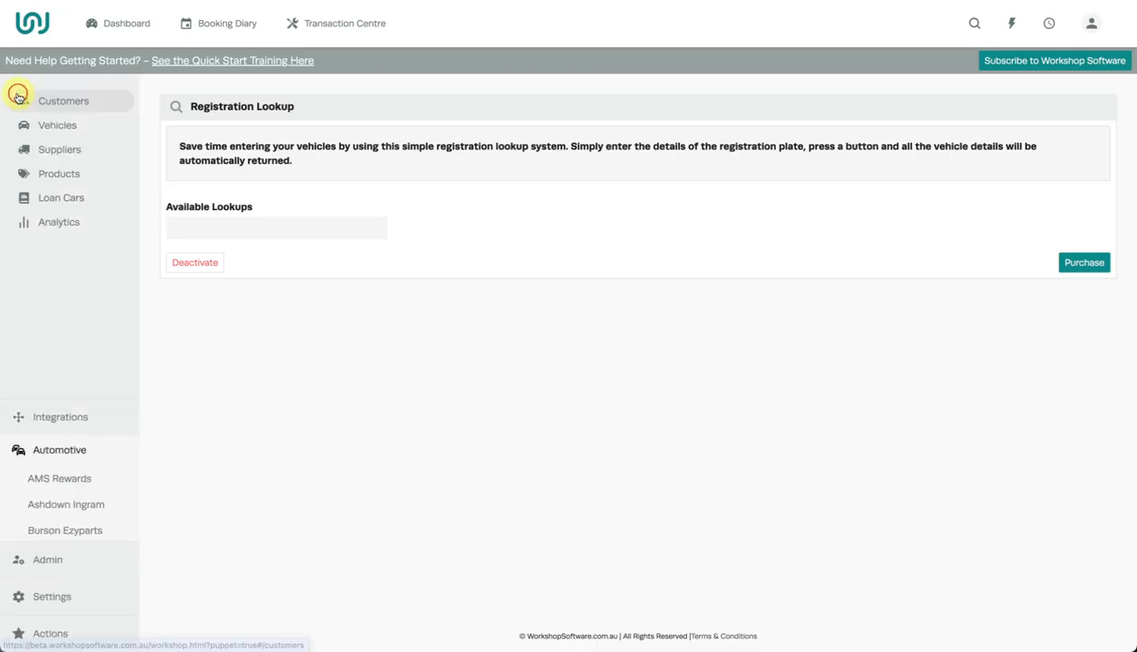
pyautogui.click(83, 518)
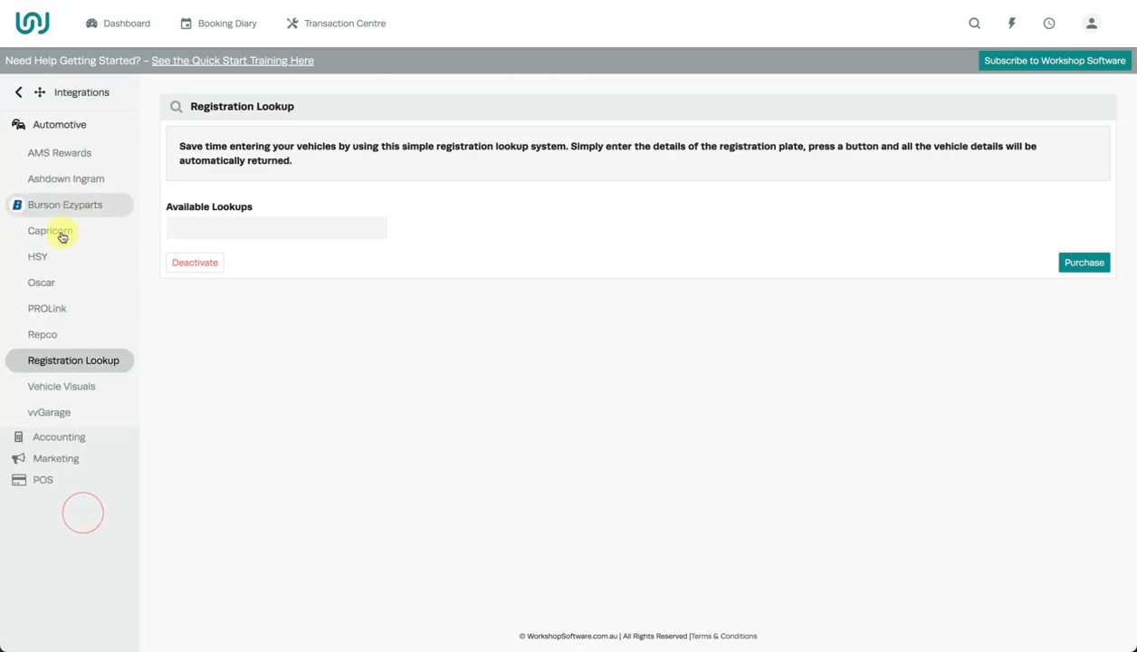
pyautogui.click(59, 448)
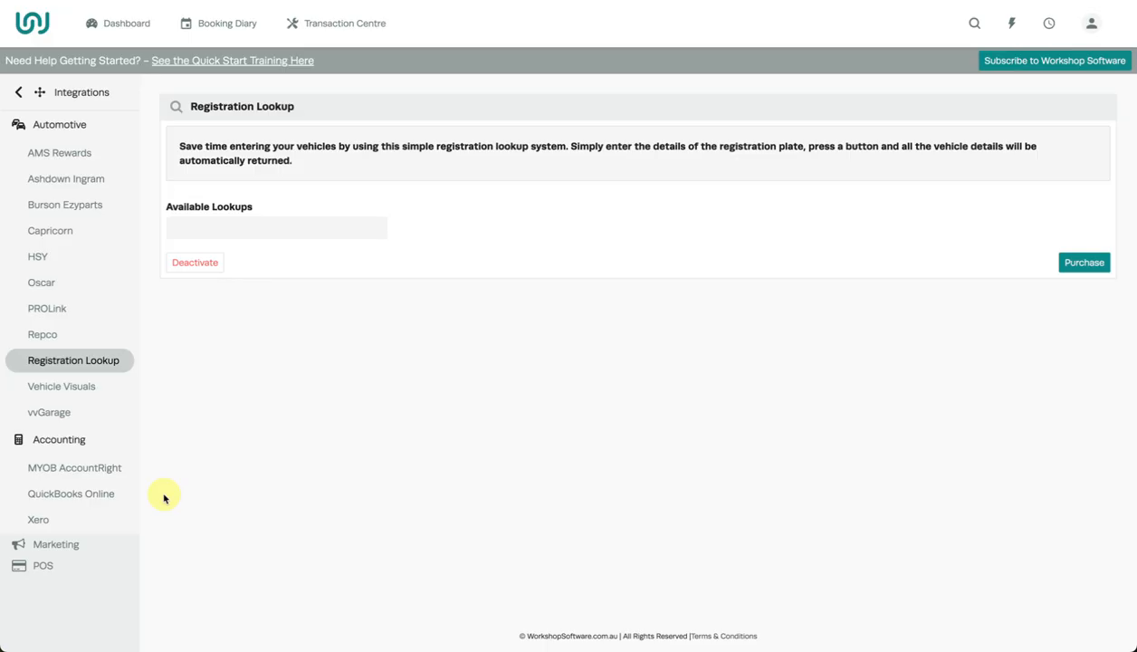
pyautogui.click(80, 543)
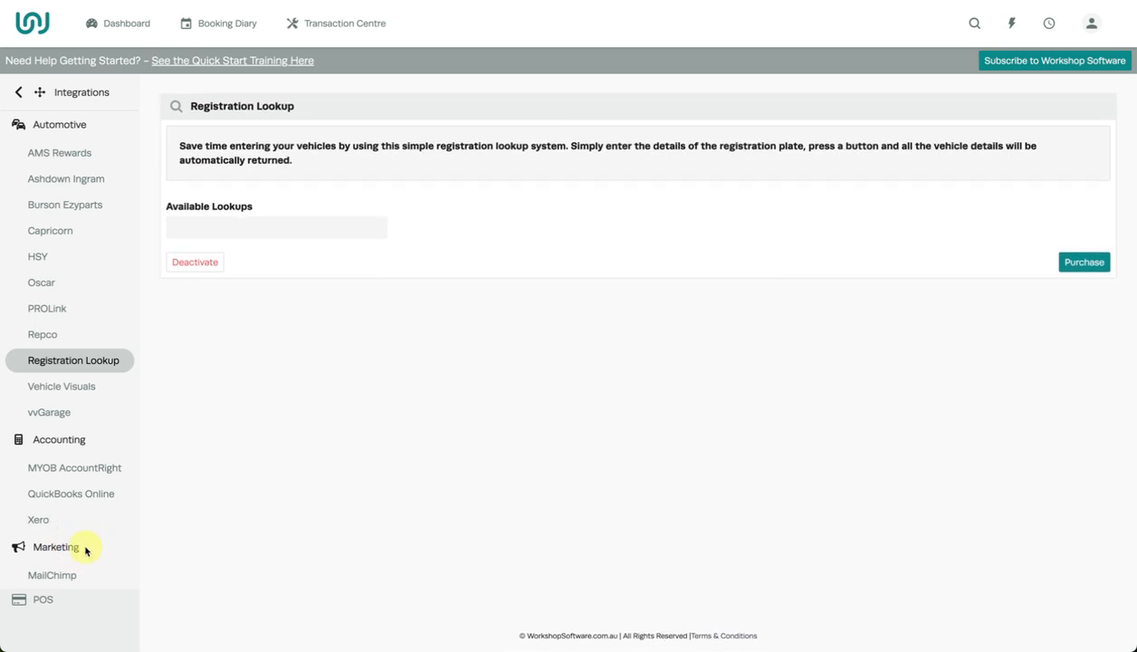
pyautogui.click(86, 602)
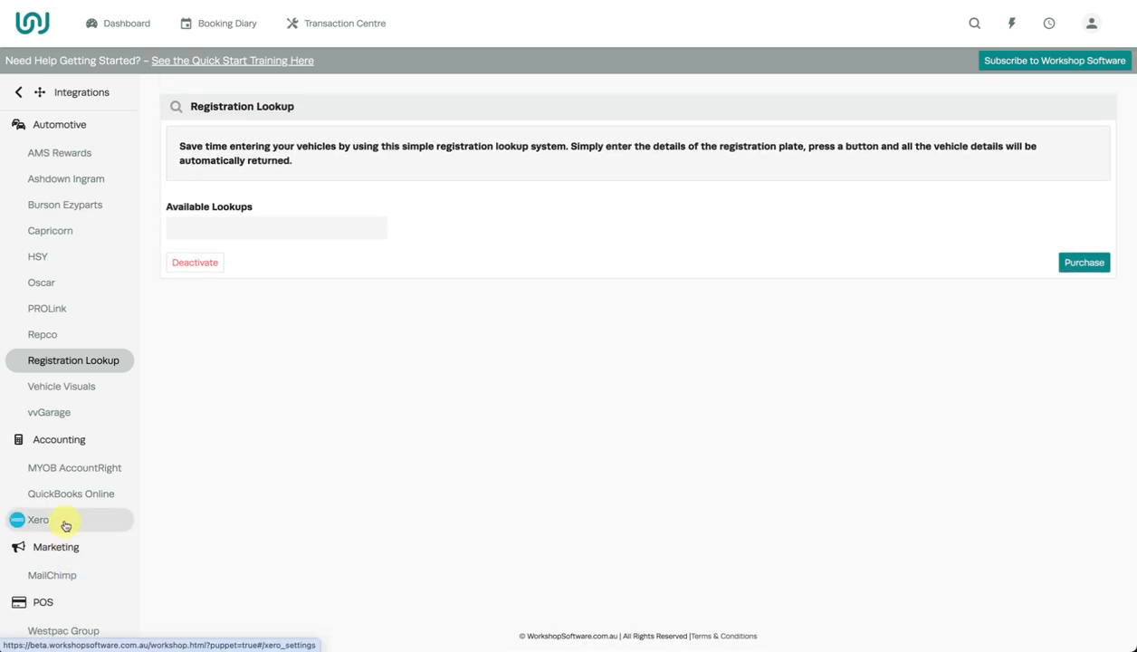
# Collapse the Accounting and Automotive categories to review the POS integrations, and return to the main navigation
pyautogui.click(74, 438)
pyautogui.click(59, 122)
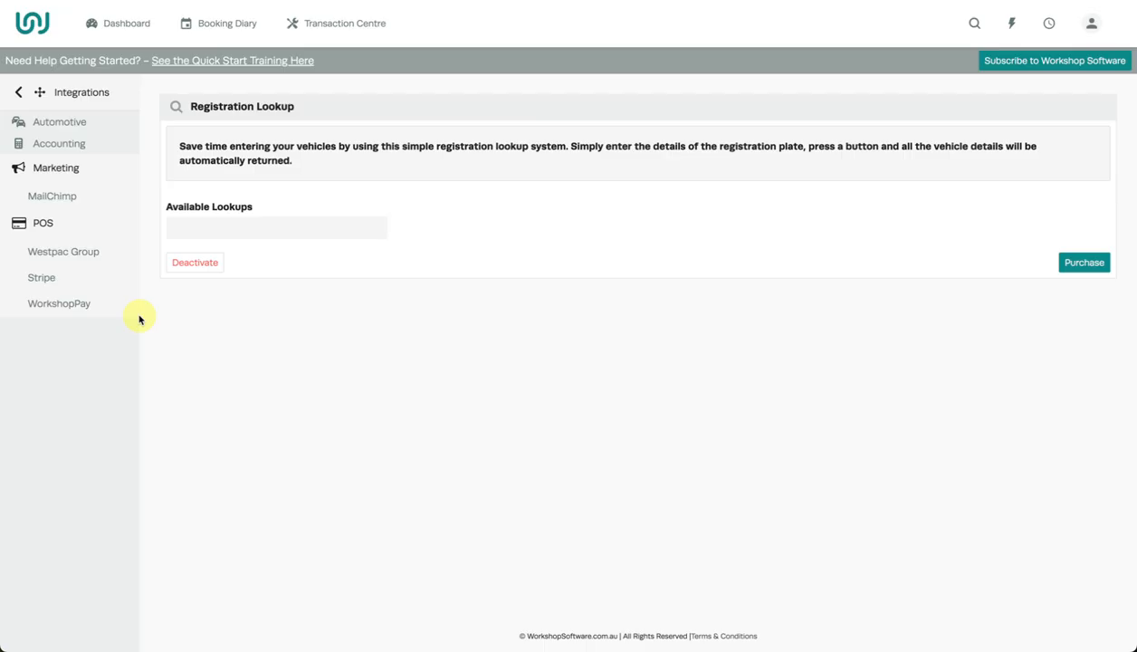
pyautogui.click(19, 92)
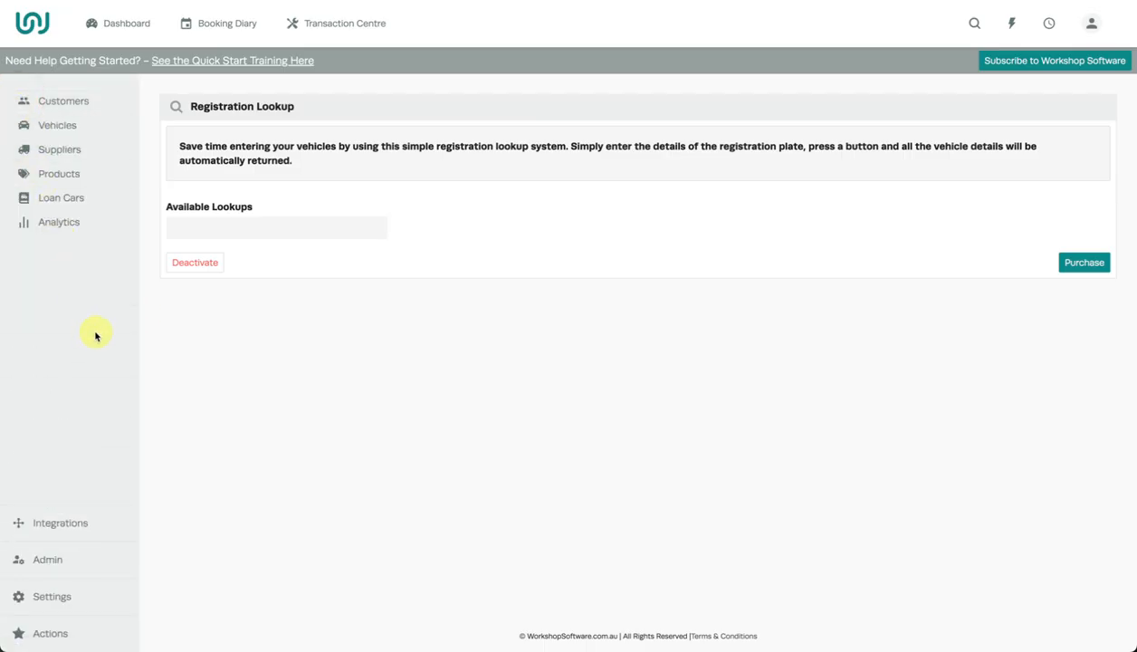